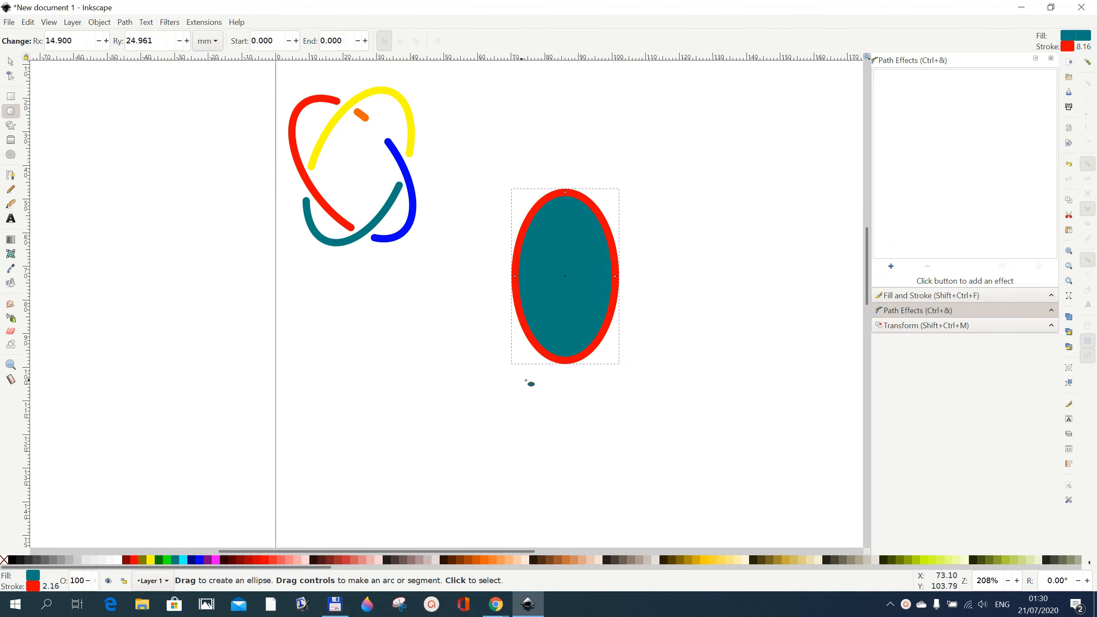
- Remove the fill from the large ellipse and duplicate the ellipse in place
click(4, 561)
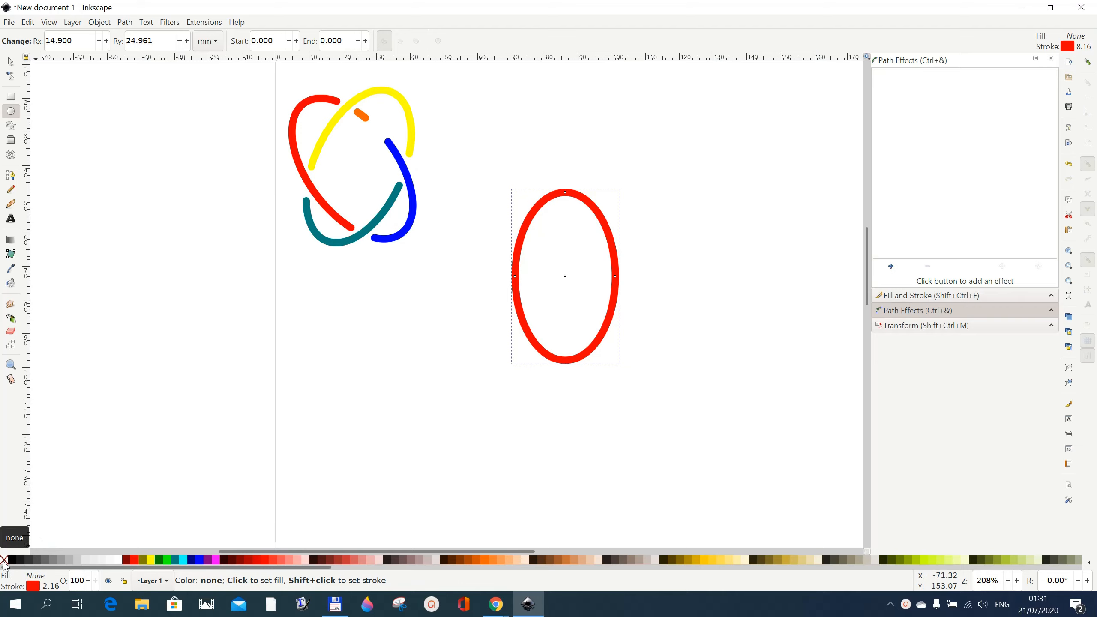
click(10, 63)
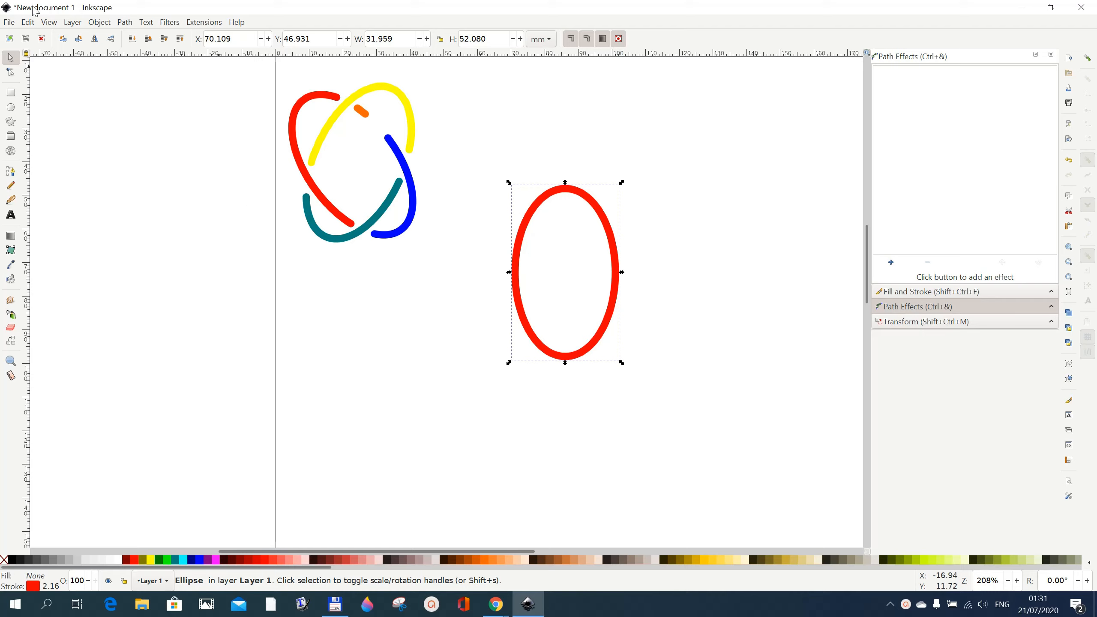
click(28, 22)
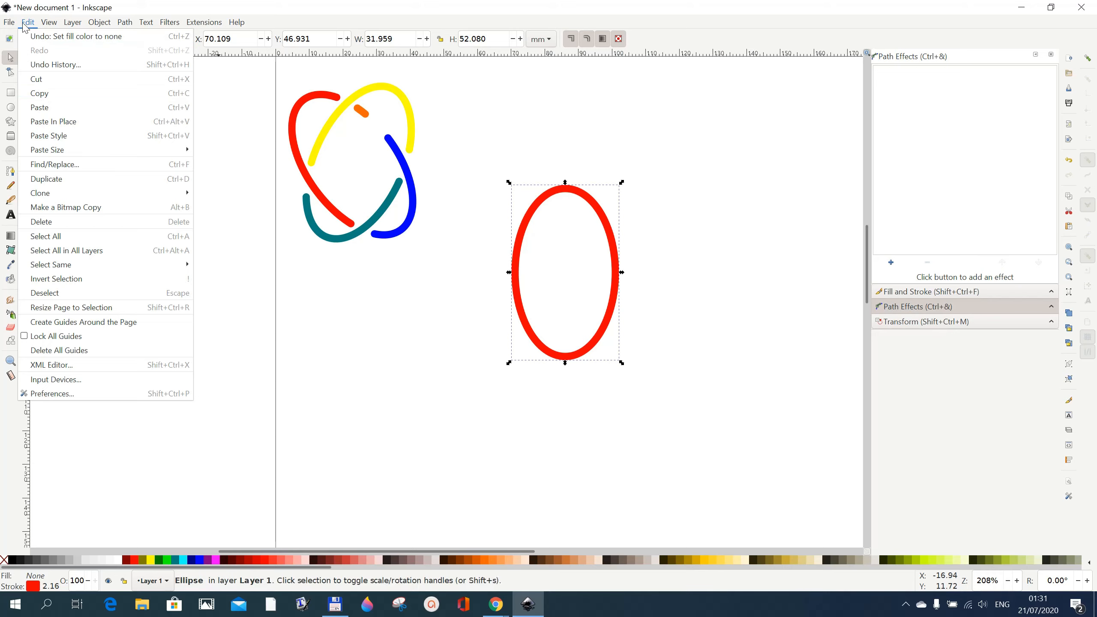
click(48, 186)
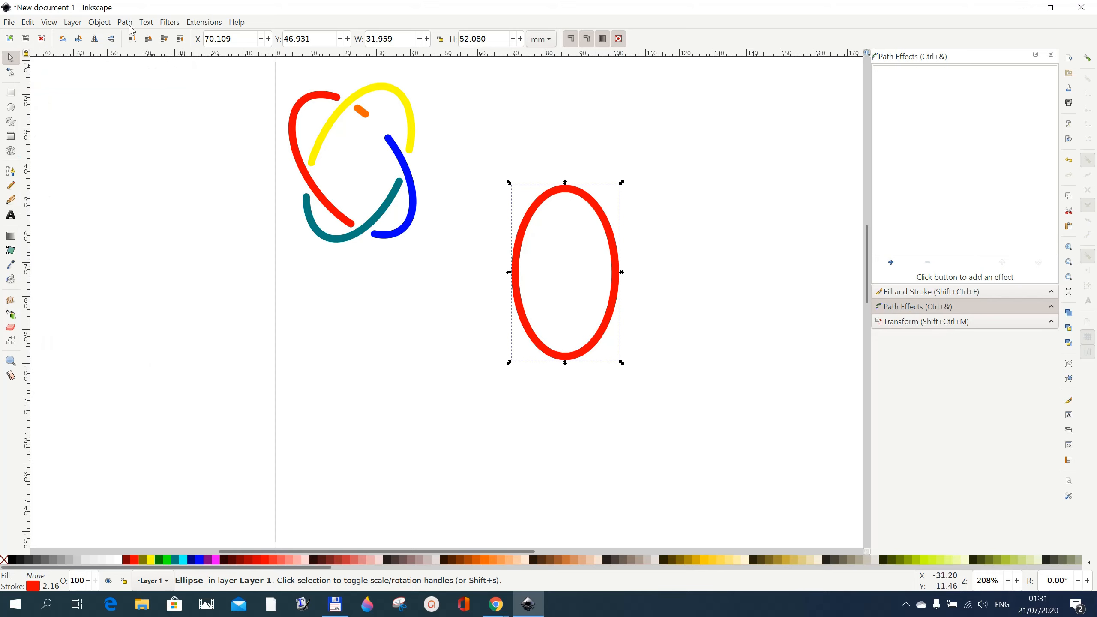
- Rotate the duplicated ellipse 30° counterclockwise with the Transform settings
click(109, 25)
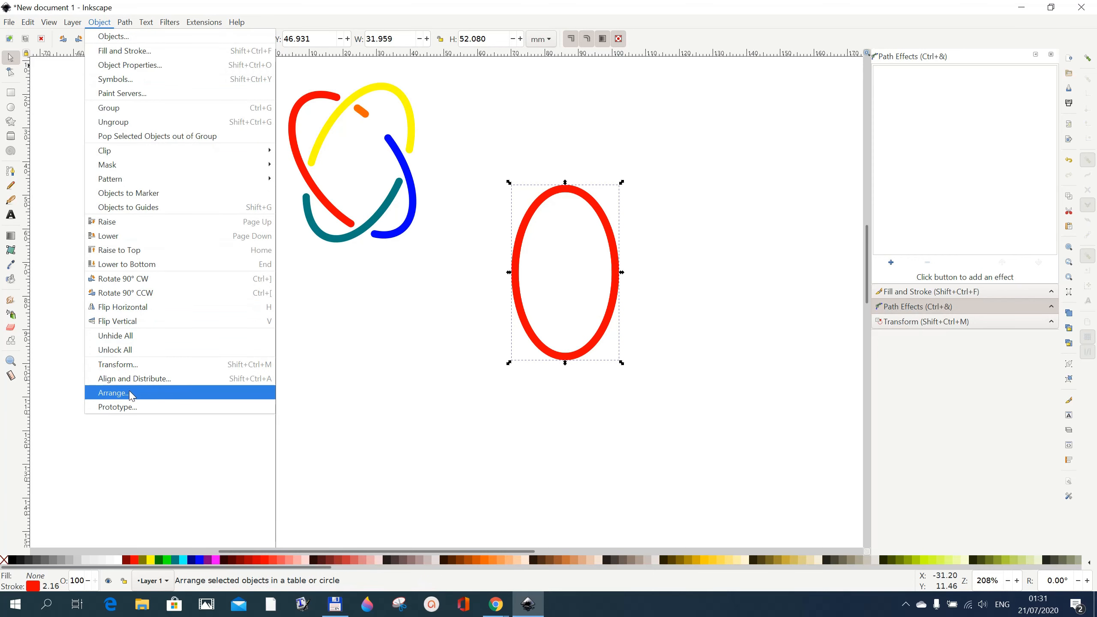
mouse_move(125, 22)
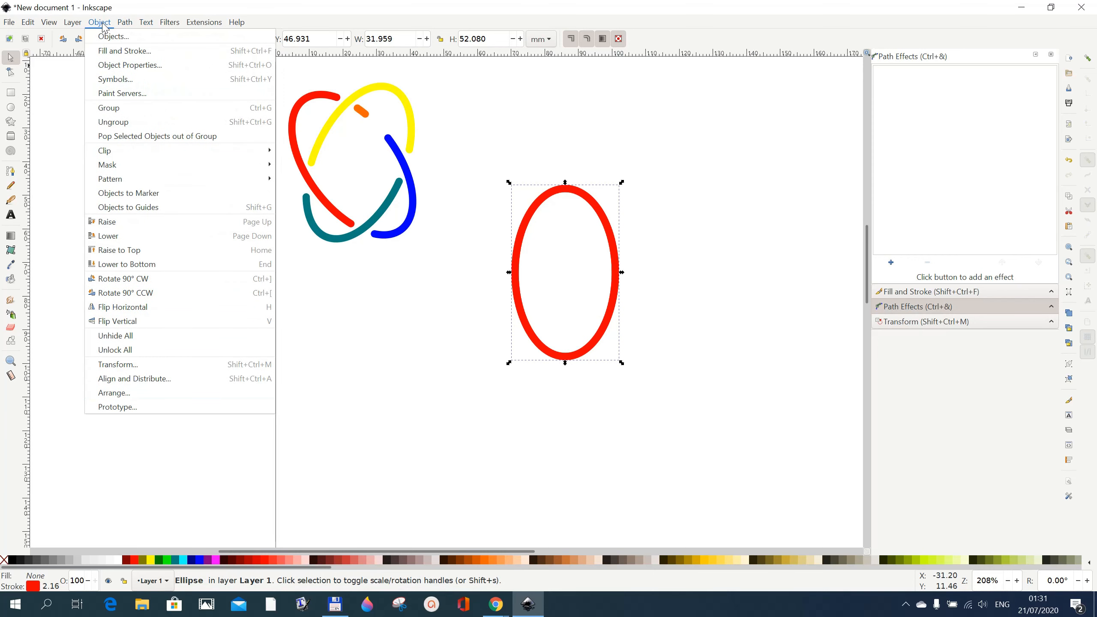
click(124, 365)
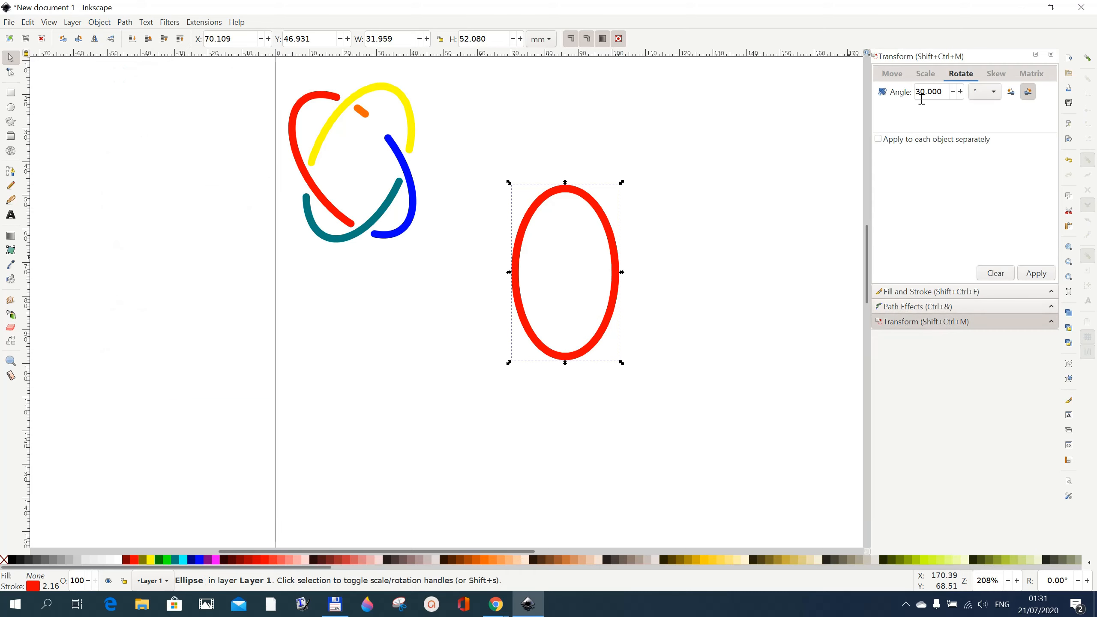
click(1015, 91)
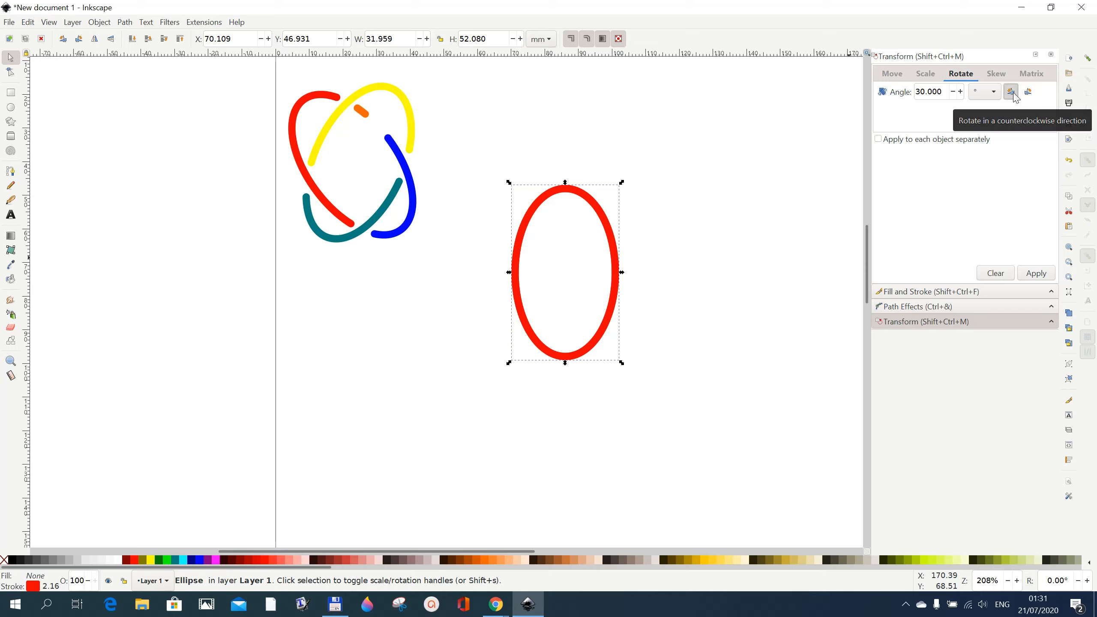
click(1041, 277)
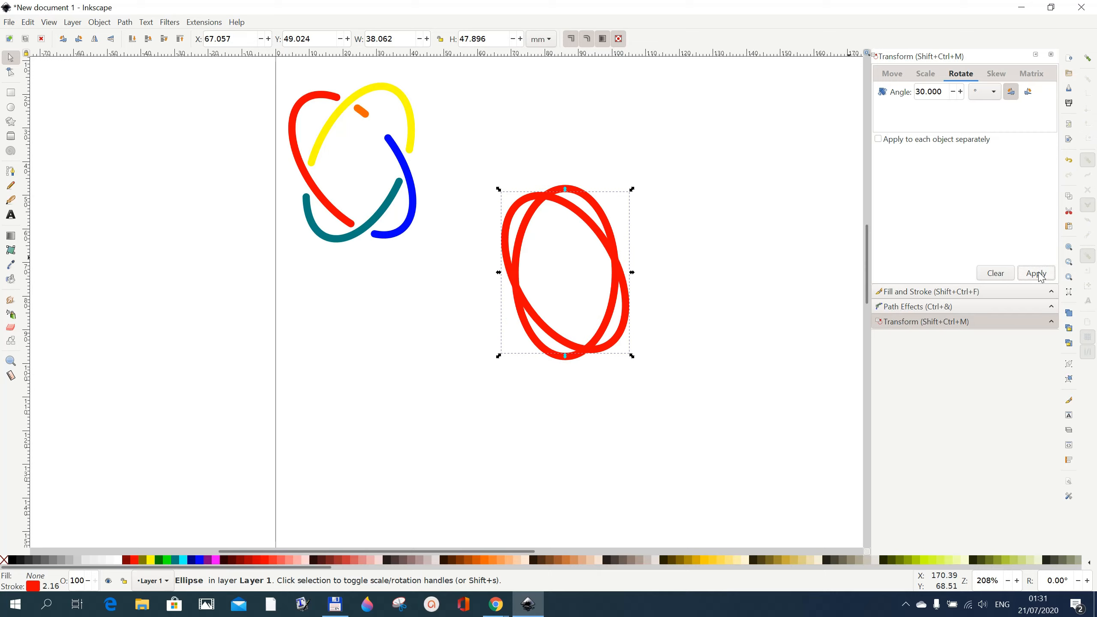
- Rotate the original upright ellipse 30° clockwise
click(603, 219)
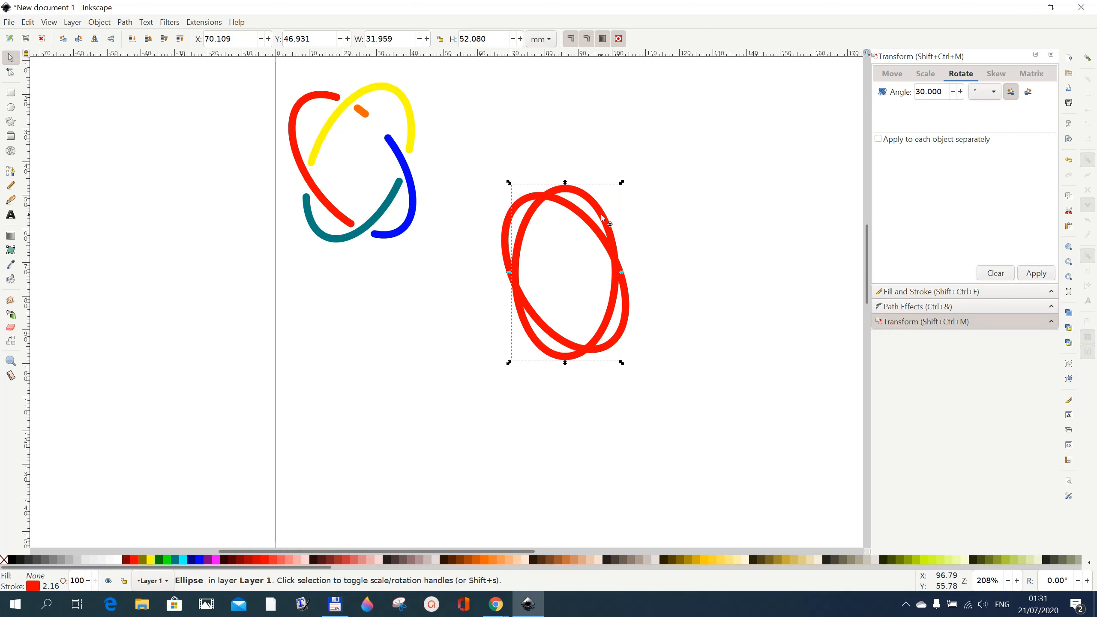
click(1030, 98)
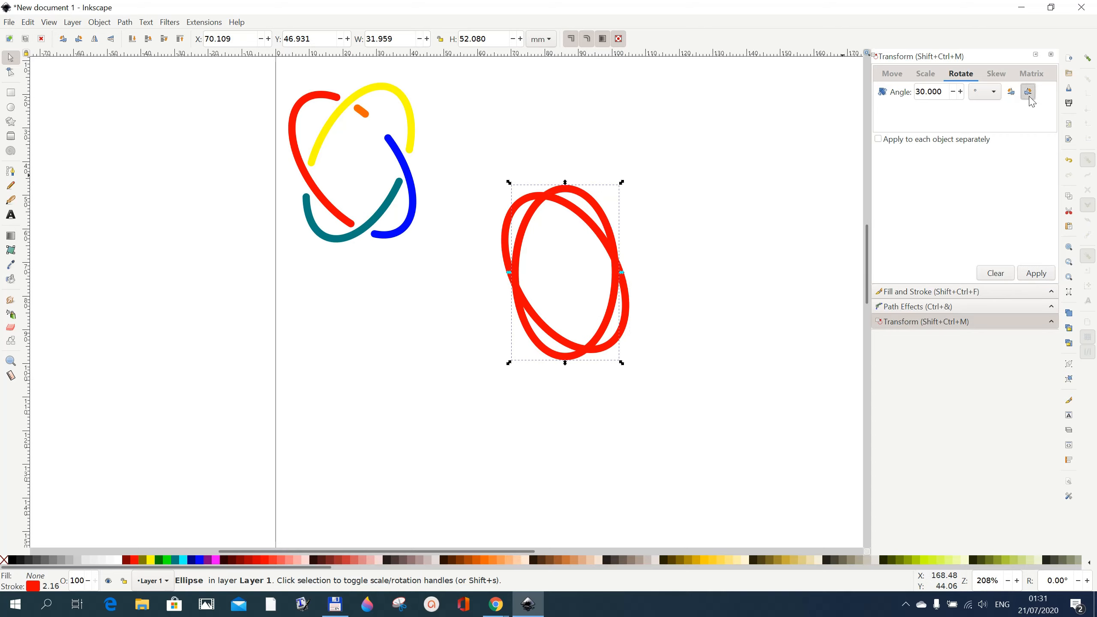
click(1040, 276)
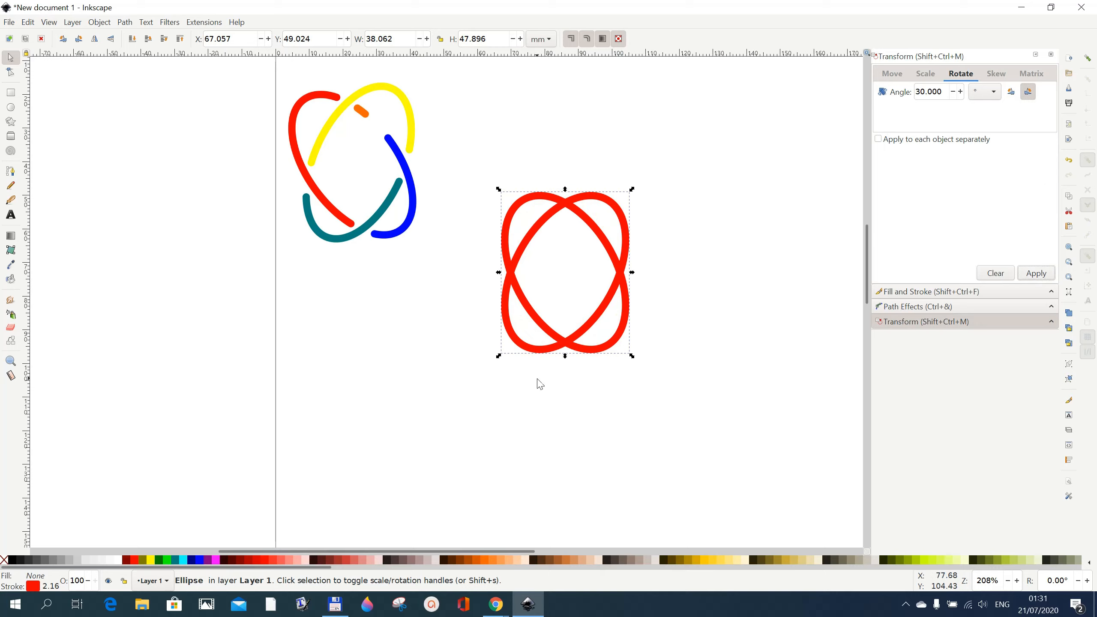
- Combine the two crossed red ellipses into a single path
drag(468, 139, 654, 392)
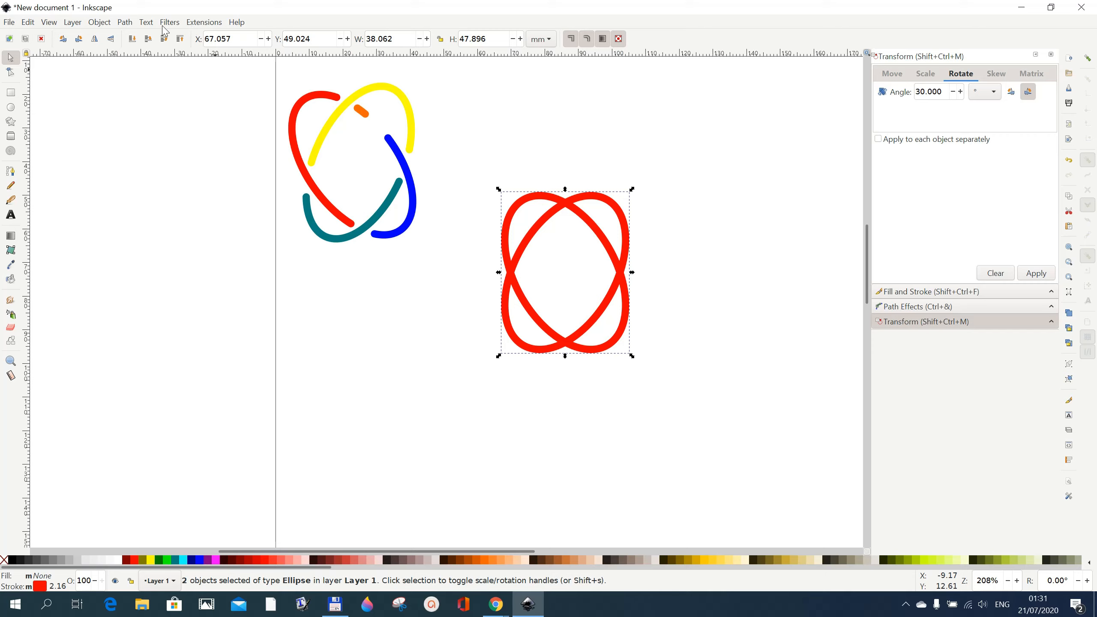
click(126, 24)
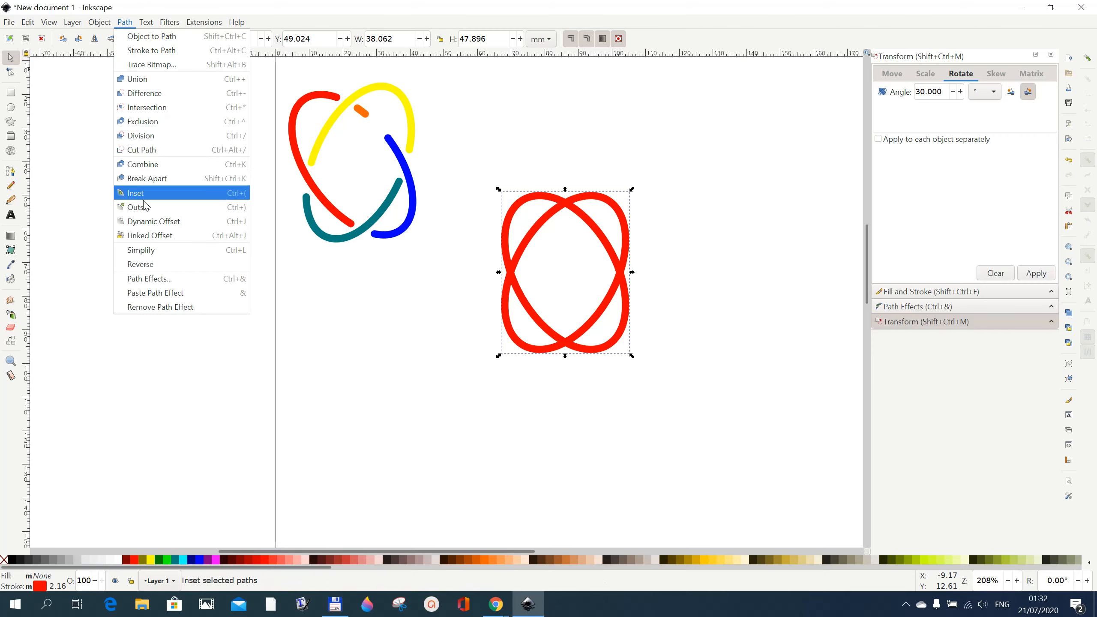
click(147, 168)
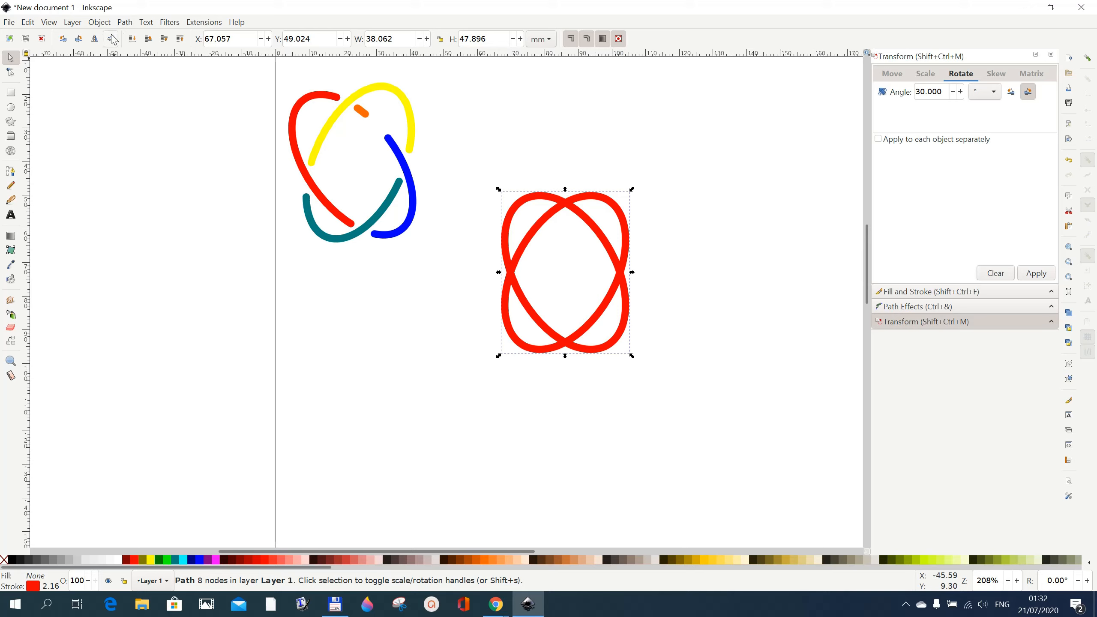
- Apply the Knot live path effect to the combined ellipse path
click(124, 22)
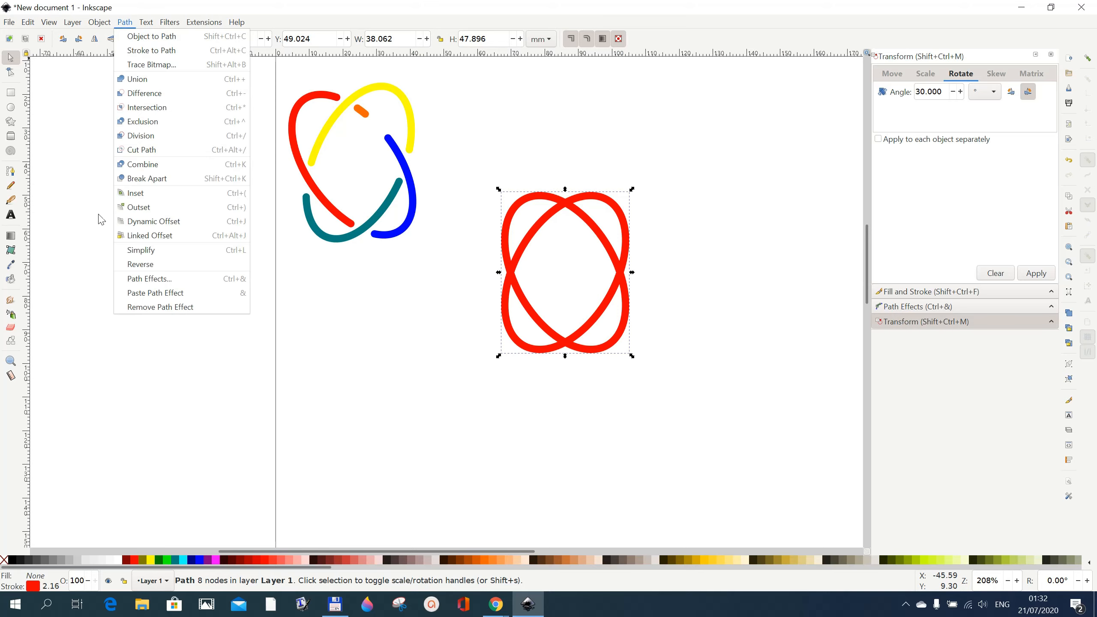
click(143, 279)
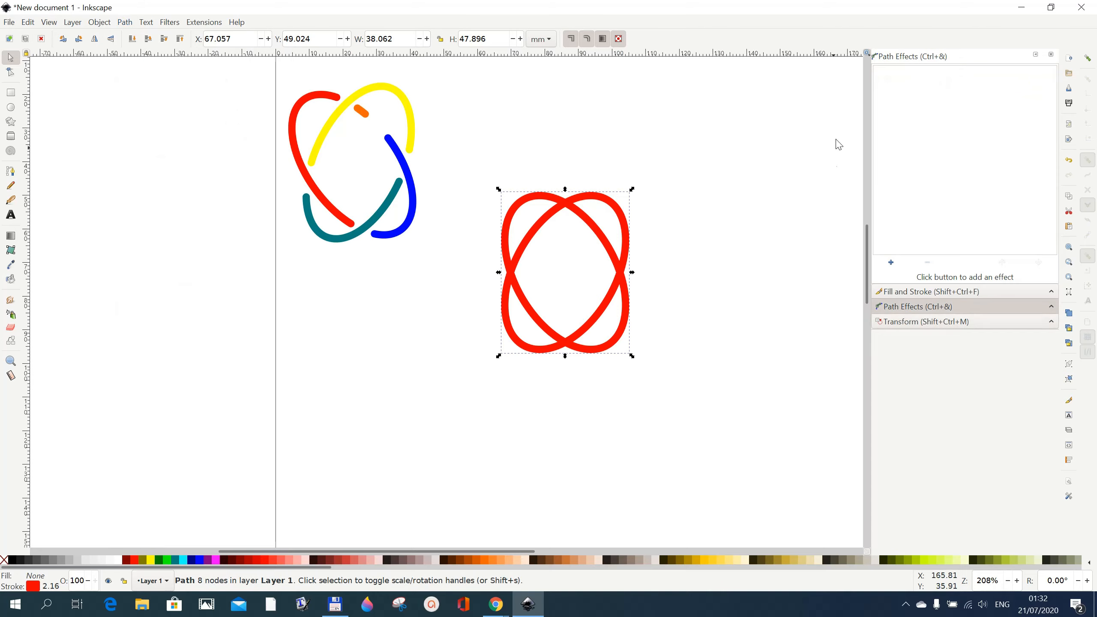
click(891, 264)
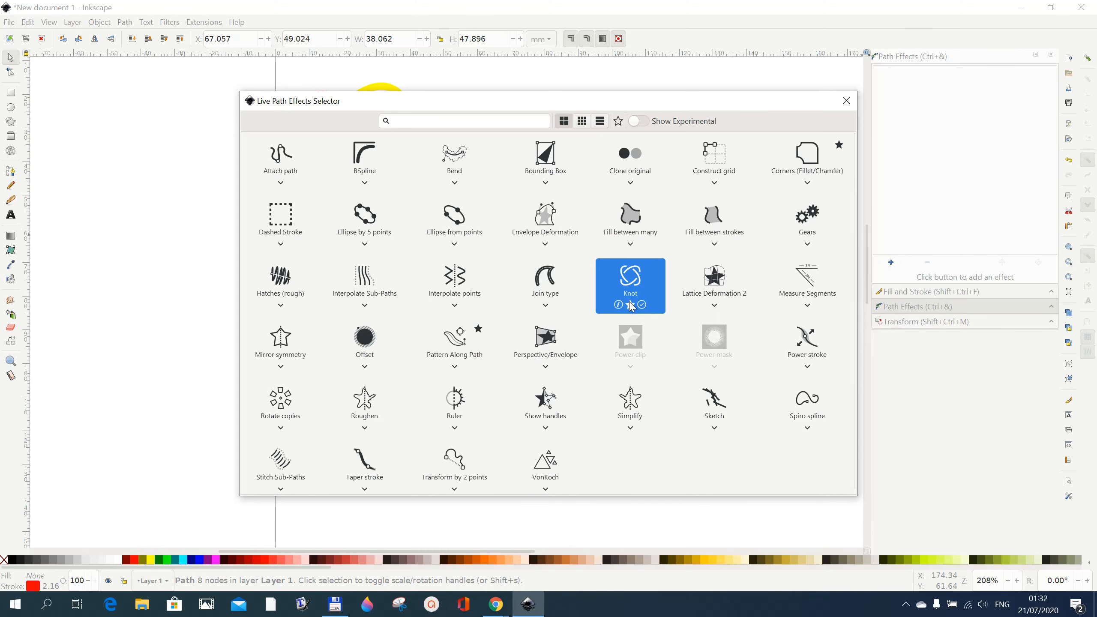
click(629, 285)
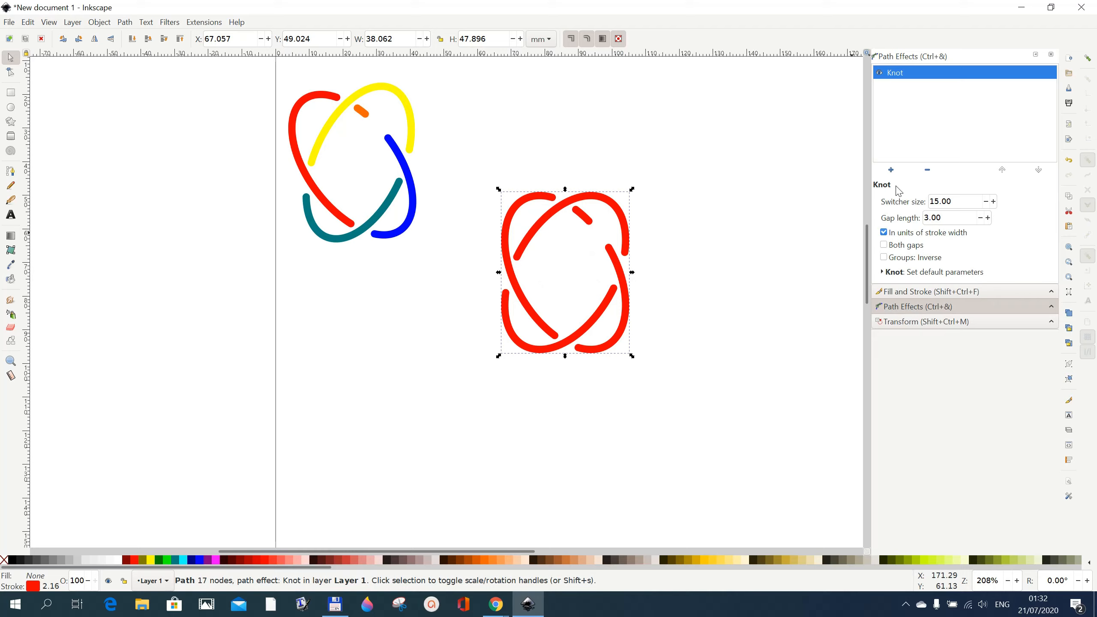
- Cycle the upper-right knot crossing through its gap states, and move the crossing switcher to the left crossing and on to the bottom crossing
click(10, 74)
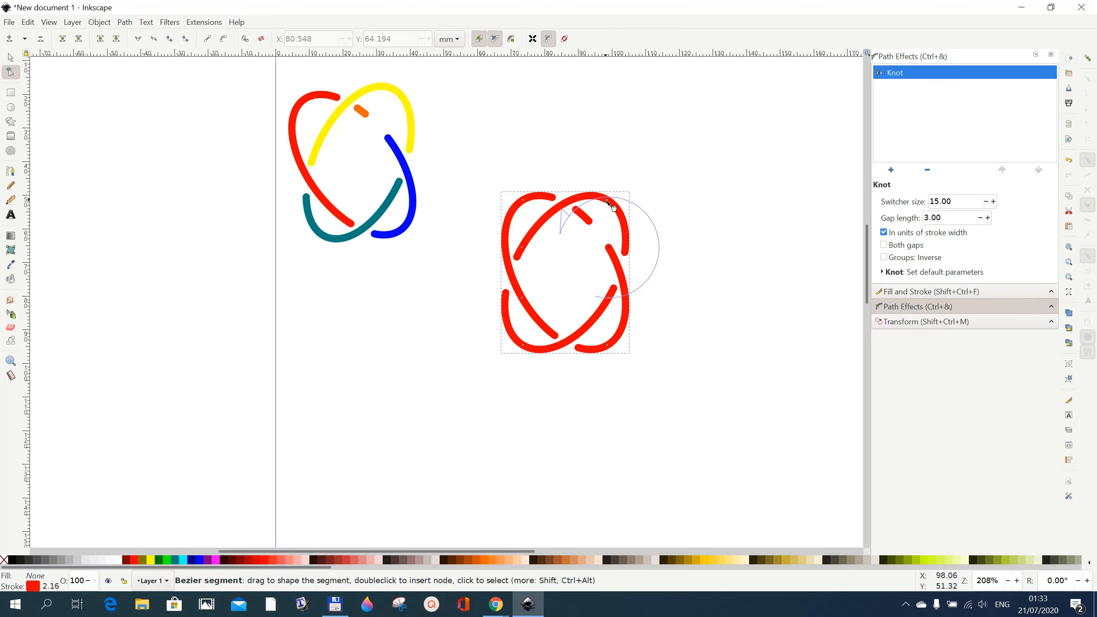
click(610, 249)
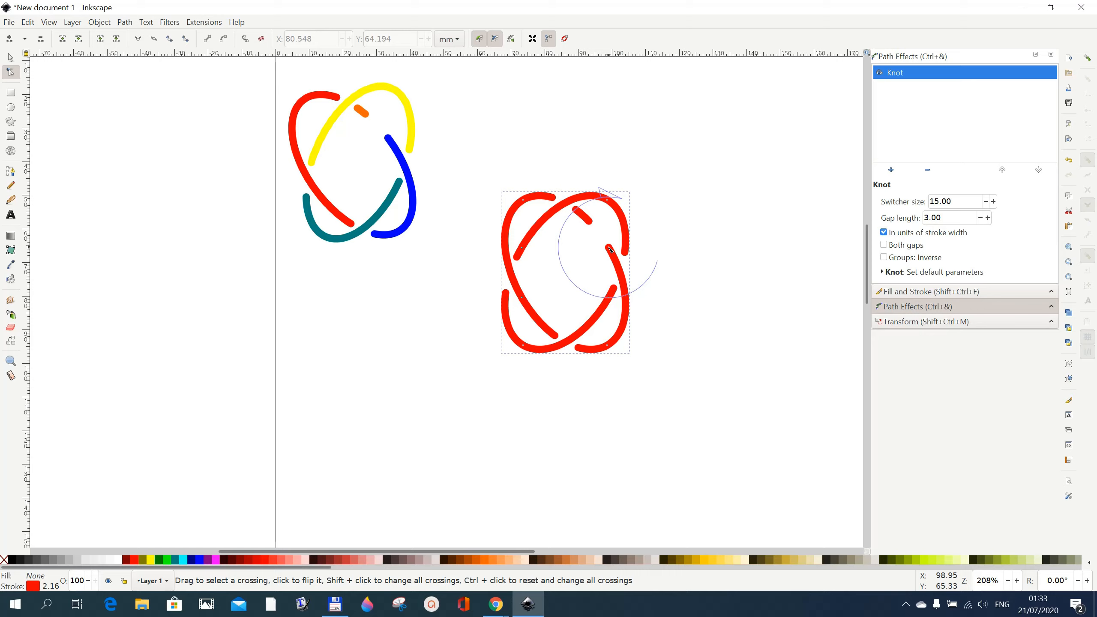
click(609, 249)
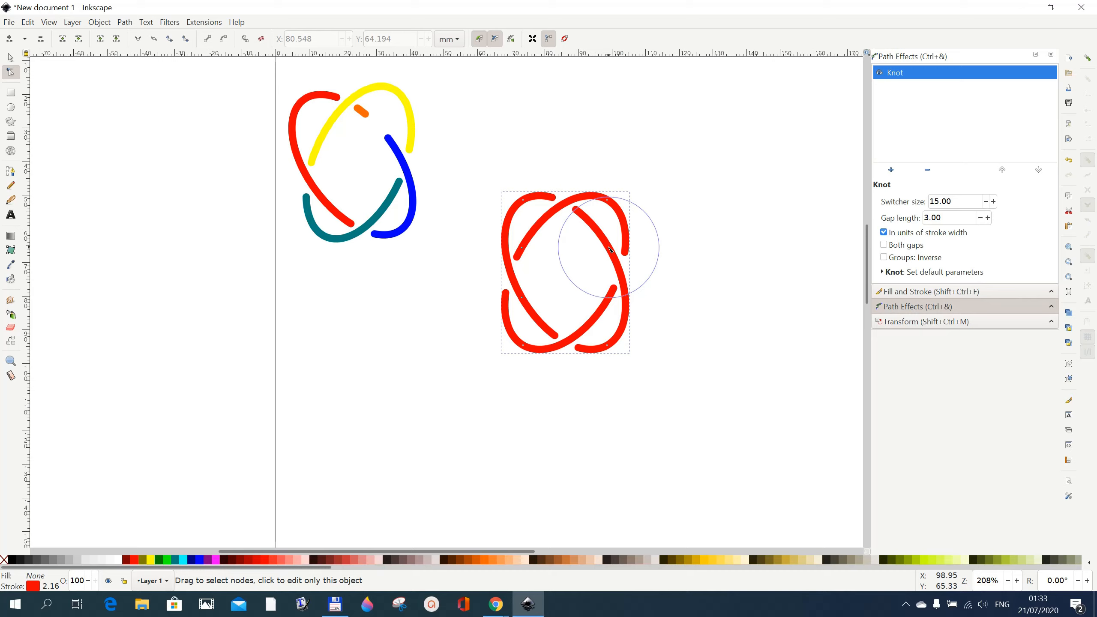
click(610, 249)
drag(569, 261, 547, 262)
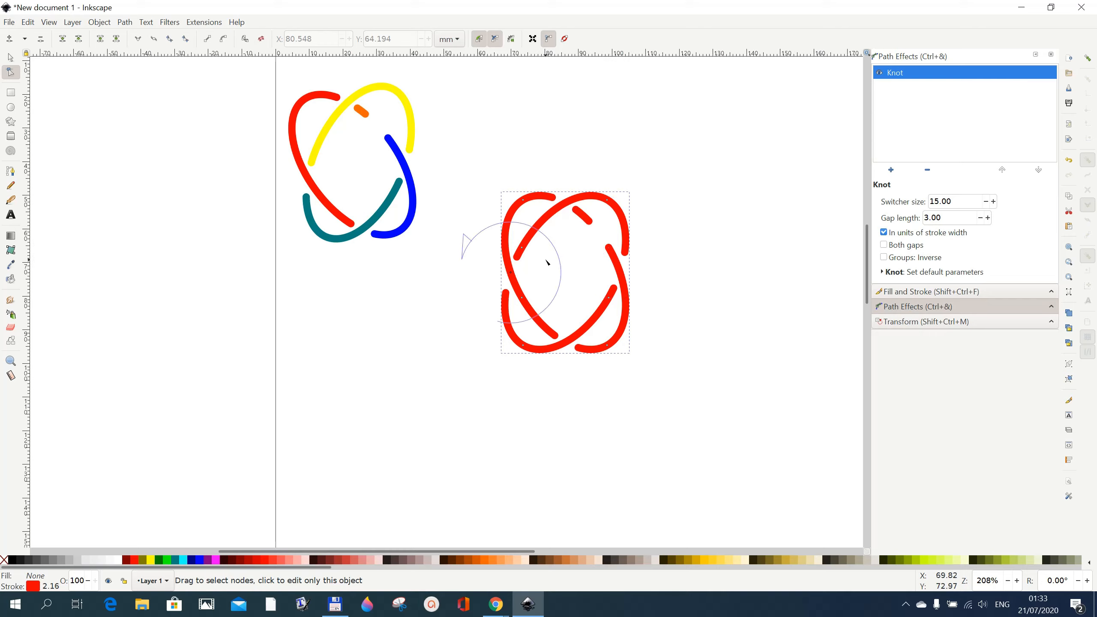
drag(563, 277, 564, 310)
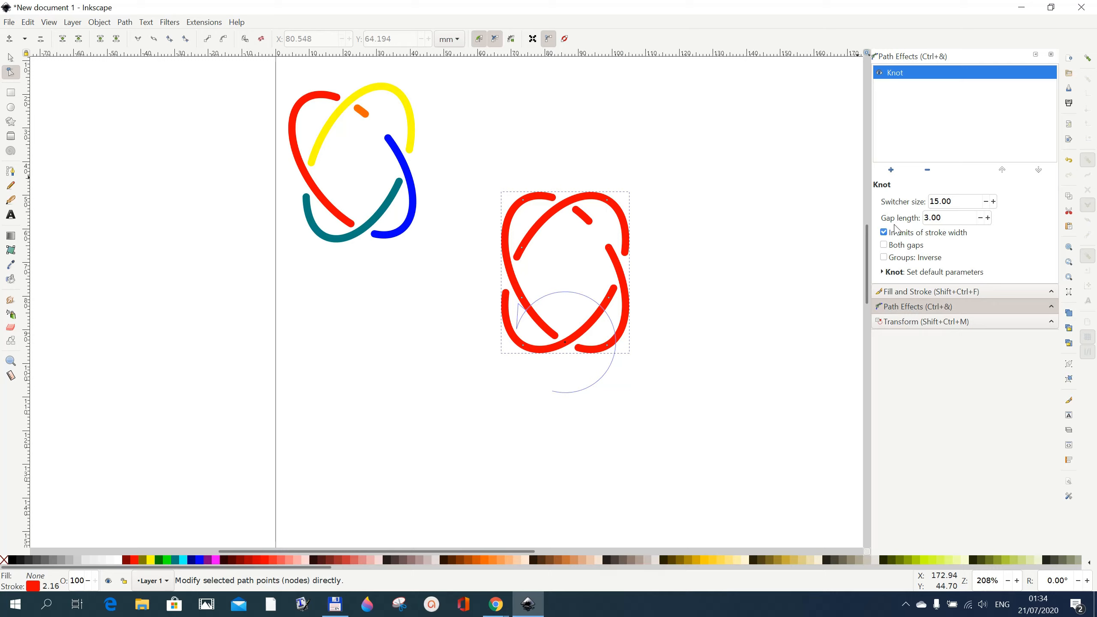
- Reduce the knot's gap length to 1.80 and restore it to 3.00
click(11, 57)
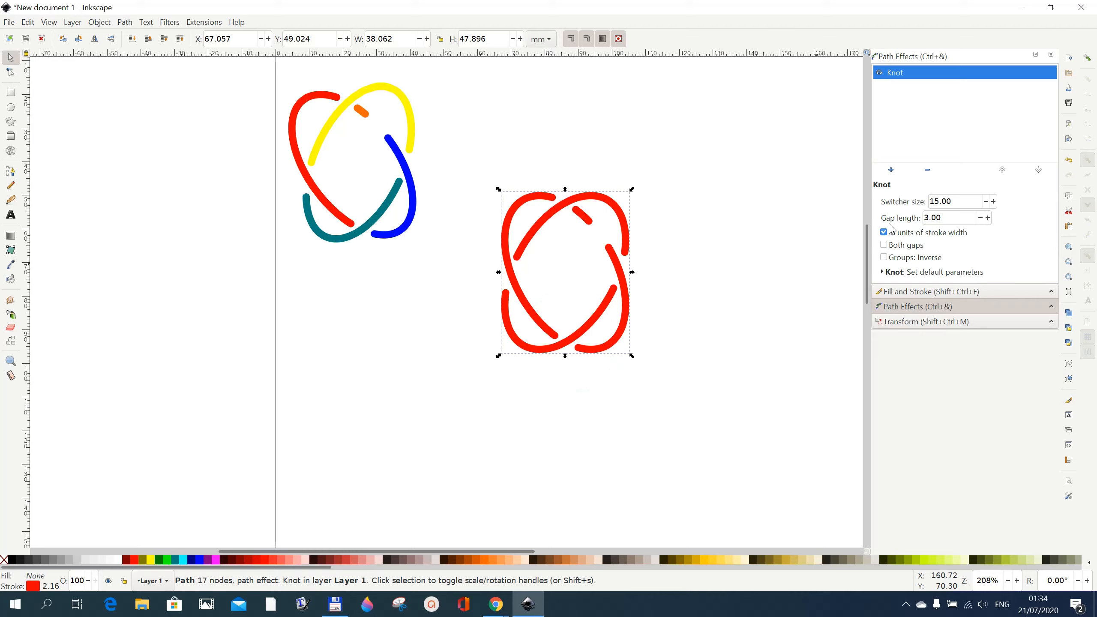
click(983, 218)
click(983, 219)
click(983, 218)
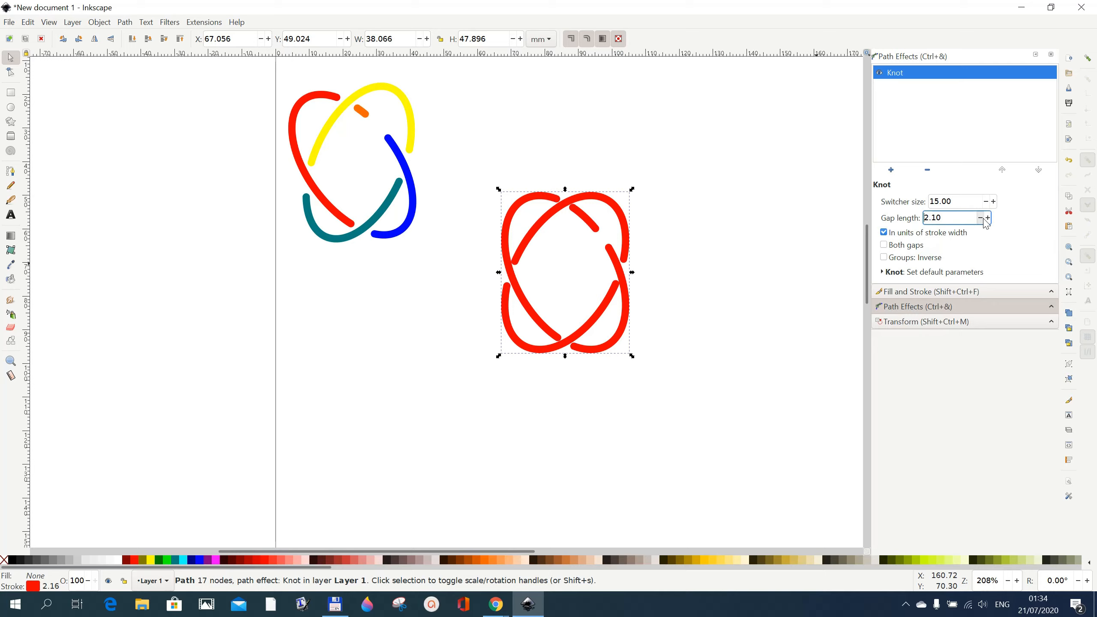
click(983, 218)
click(983, 219)
click(984, 218)
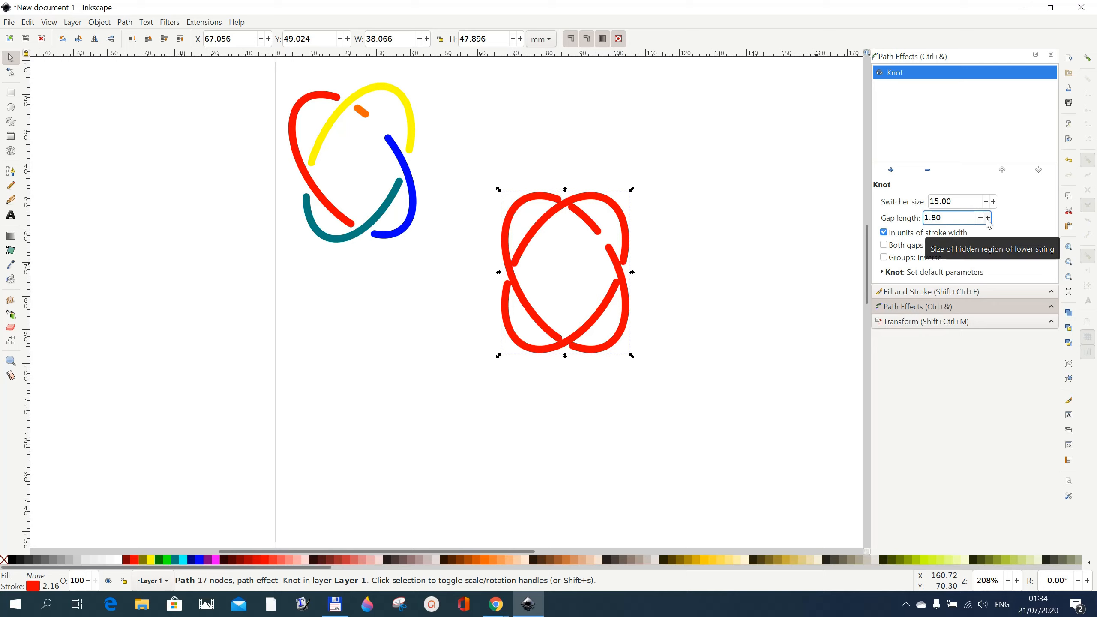
click(988, 219)
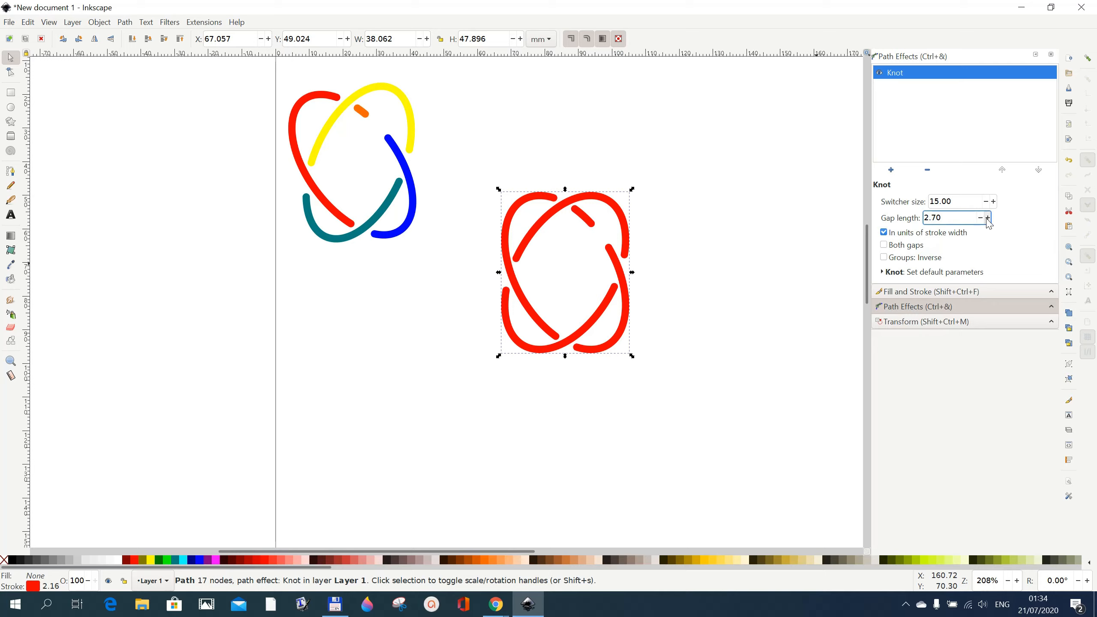
click(988, 219)
- Switch the knot gap's "In units of stroke width" option off and back on twice to compare the gaps
click(883, 234)
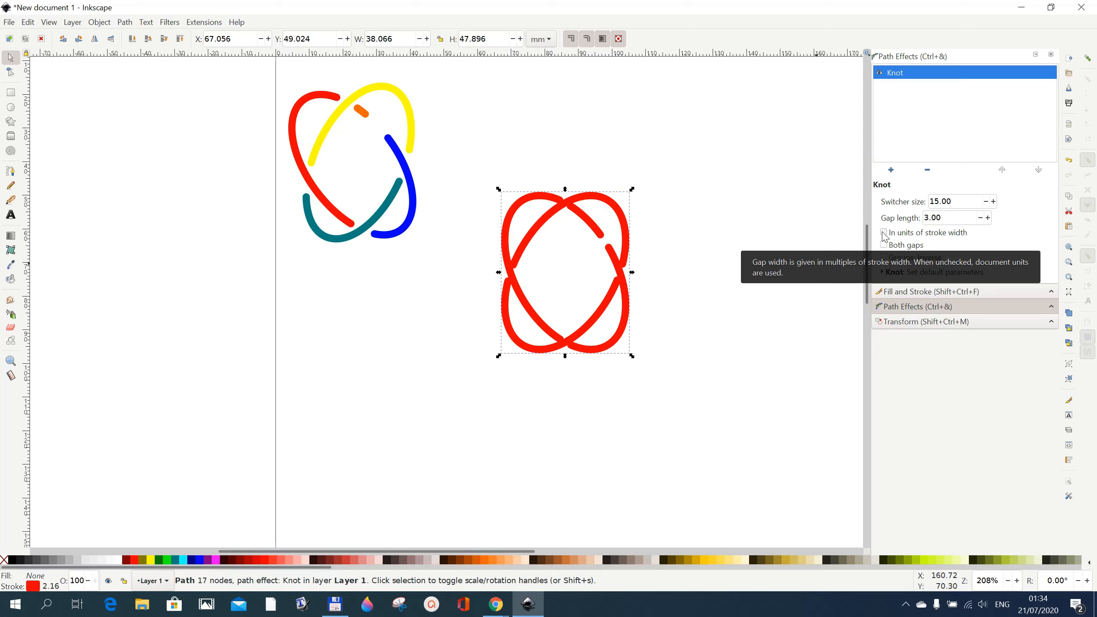
click(883, 234)
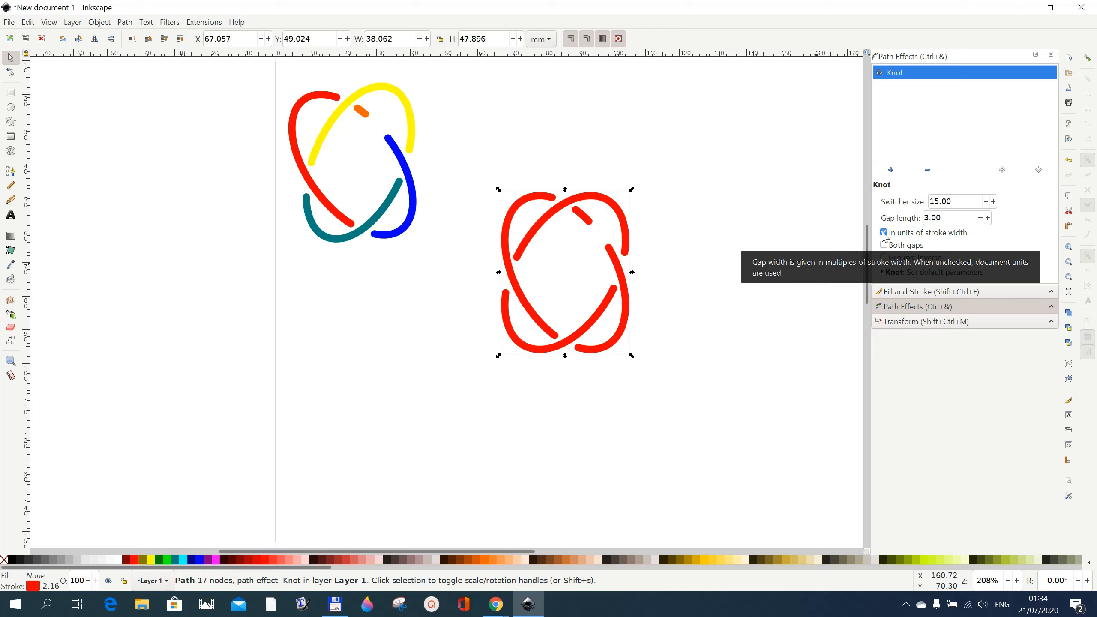
click(884, 234)
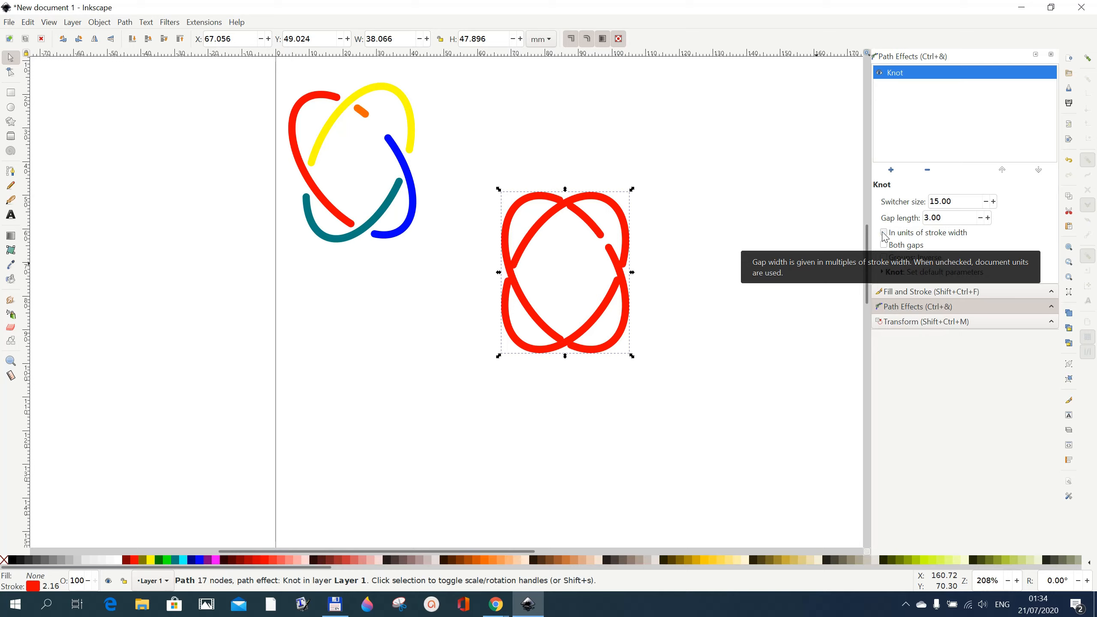
click(884, 234)
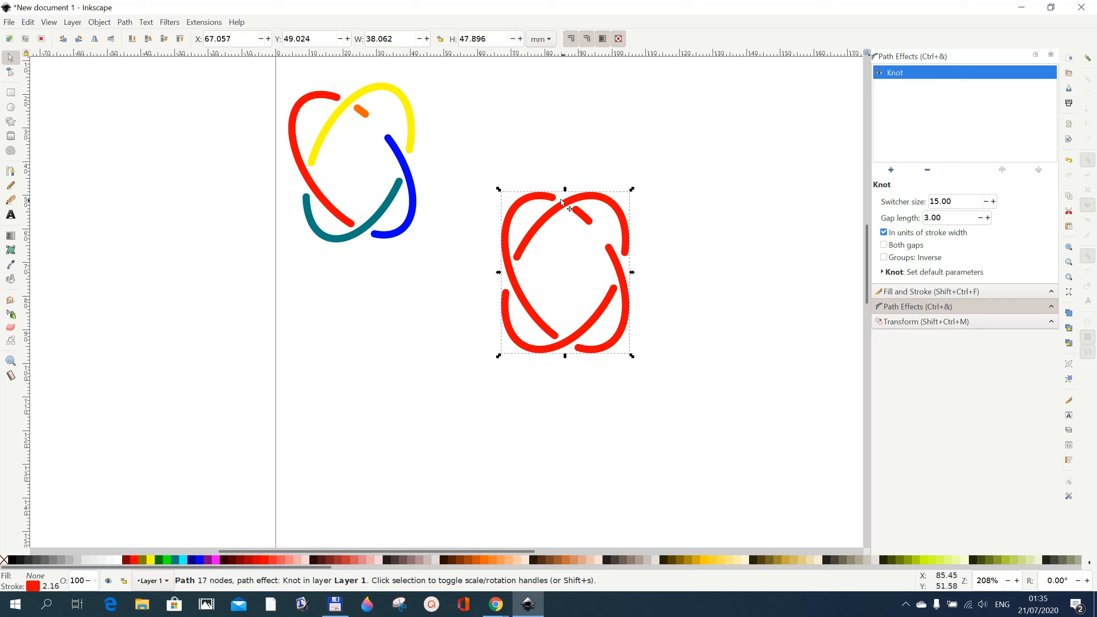
- Try "Both gaps" on the knot and switch it off again, and enable "Groups: Inverse"
click(884, 245)
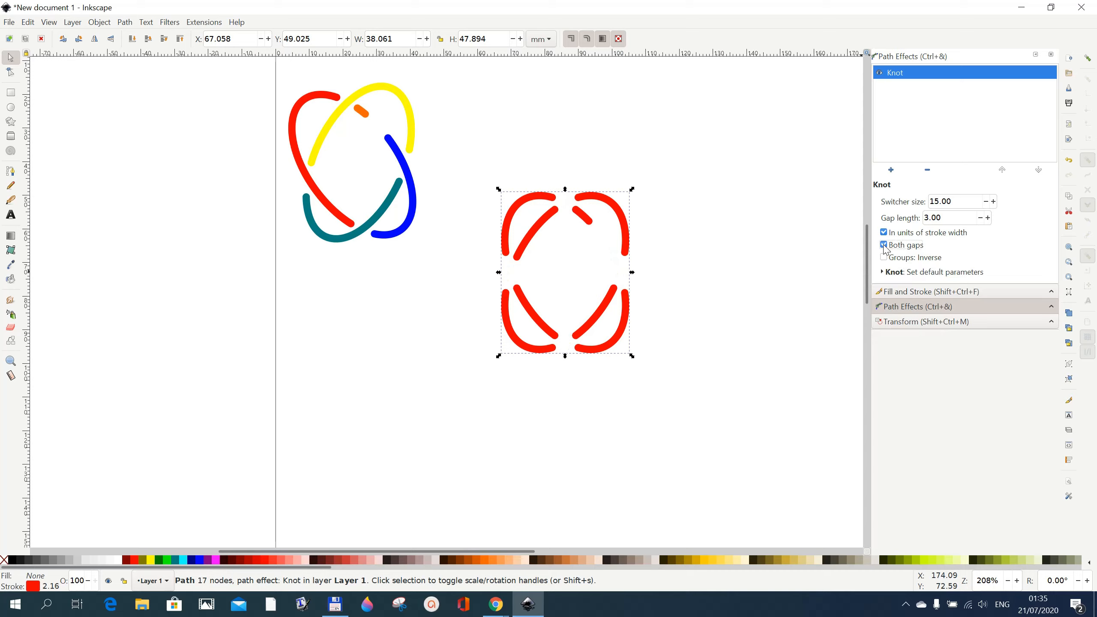
click(884, 246)
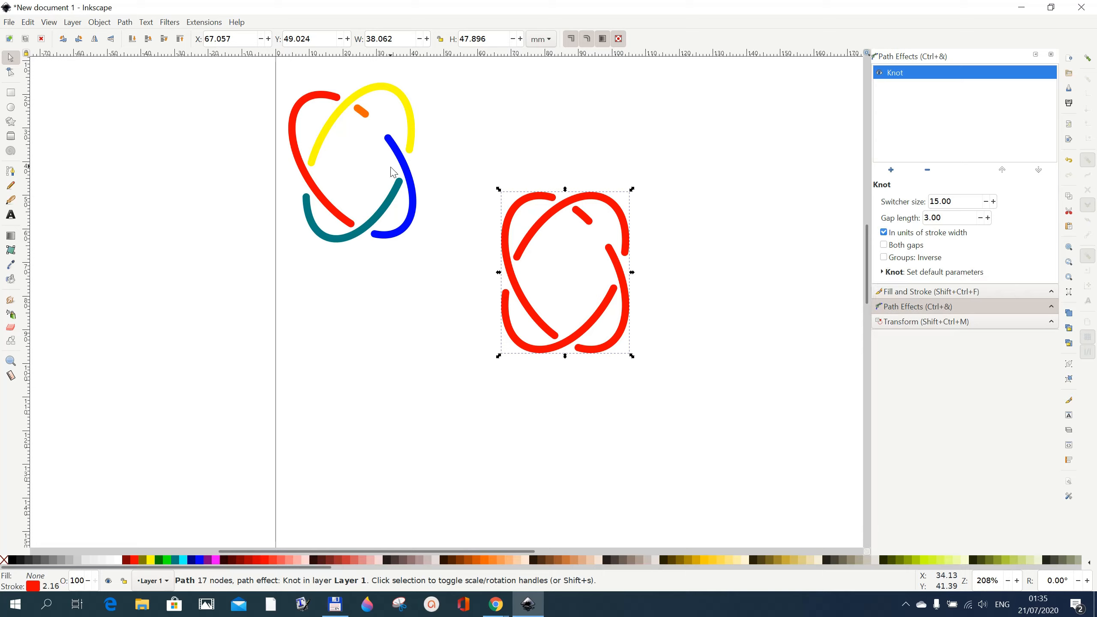
click(886, 260)
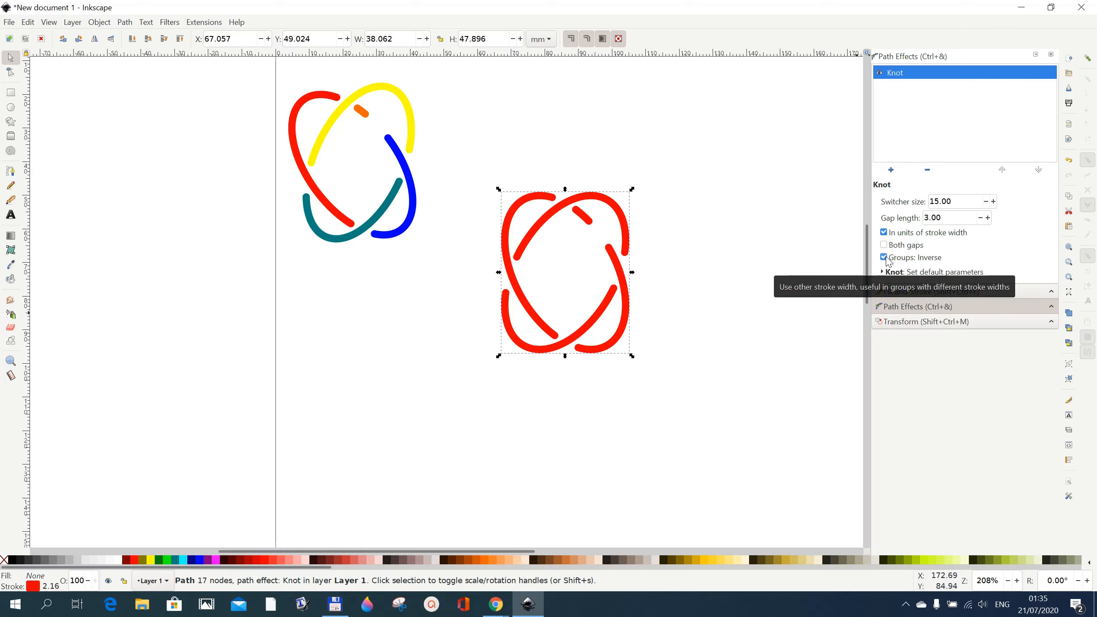
- Switch off the knot's "Groups: Inverse" option and convert the knot object to a plain path
click(886, 258)
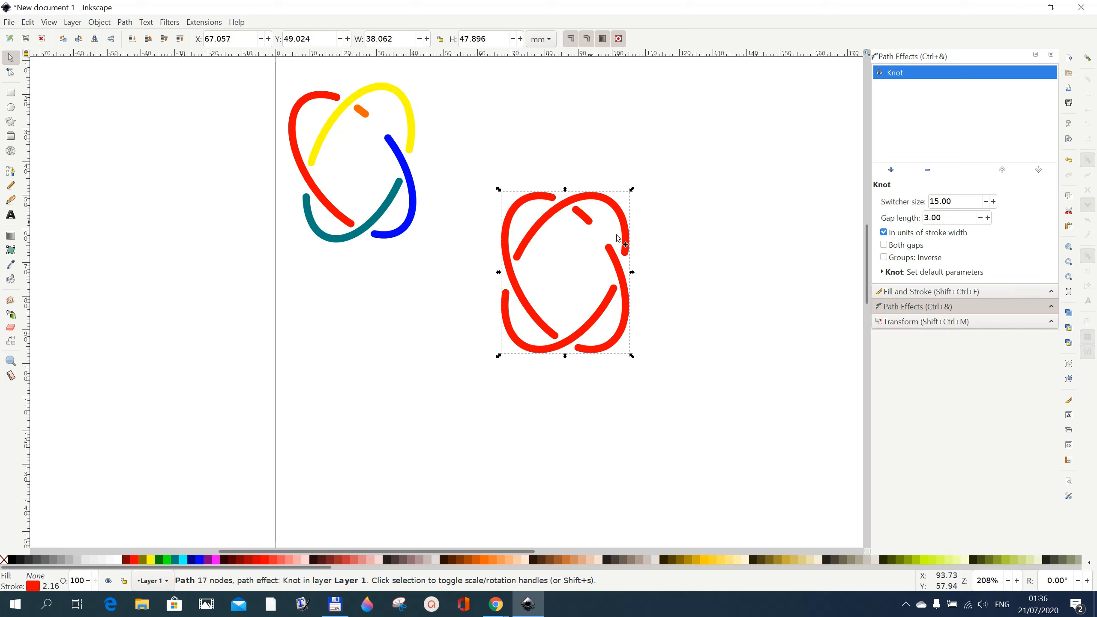
click(125, 22)
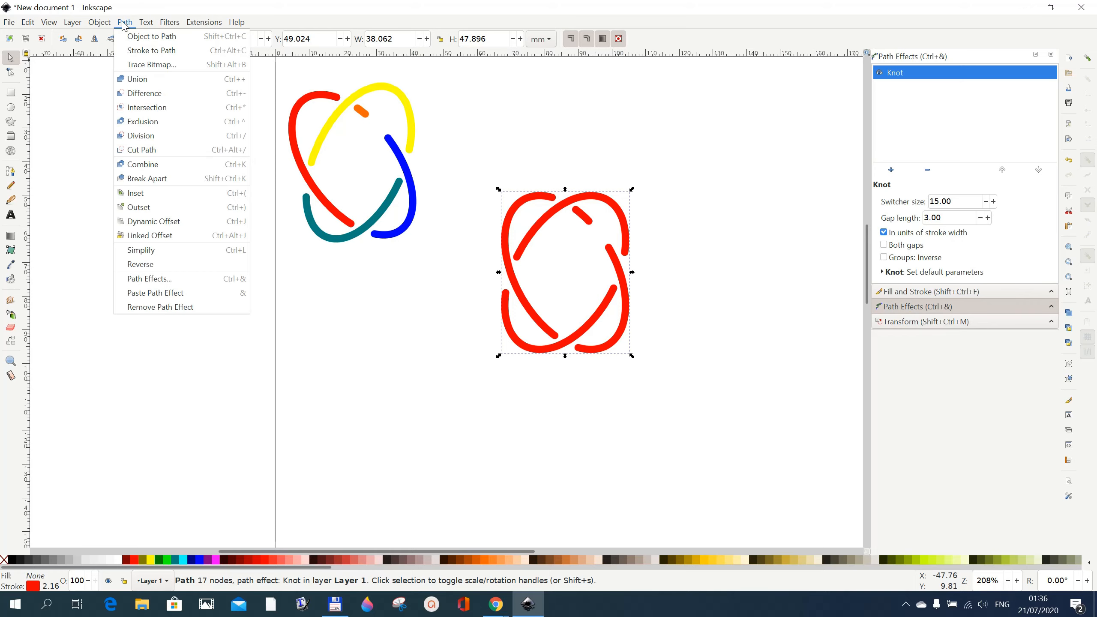
click(128, 37)
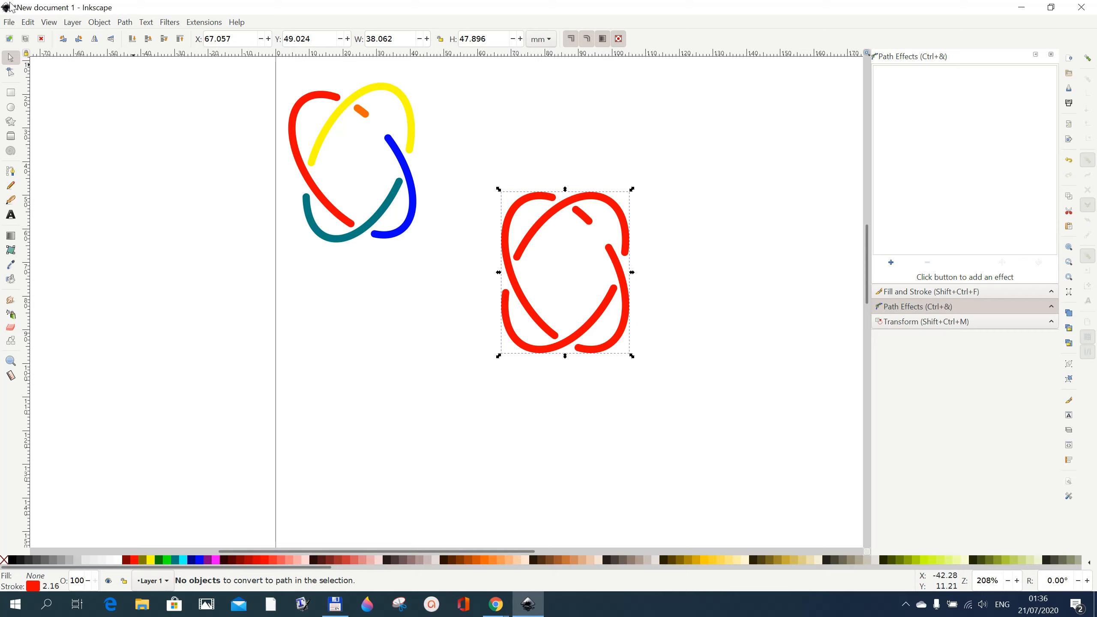
- Break the converted knot path apart into its separate strands and deselect them
click(125, 22)
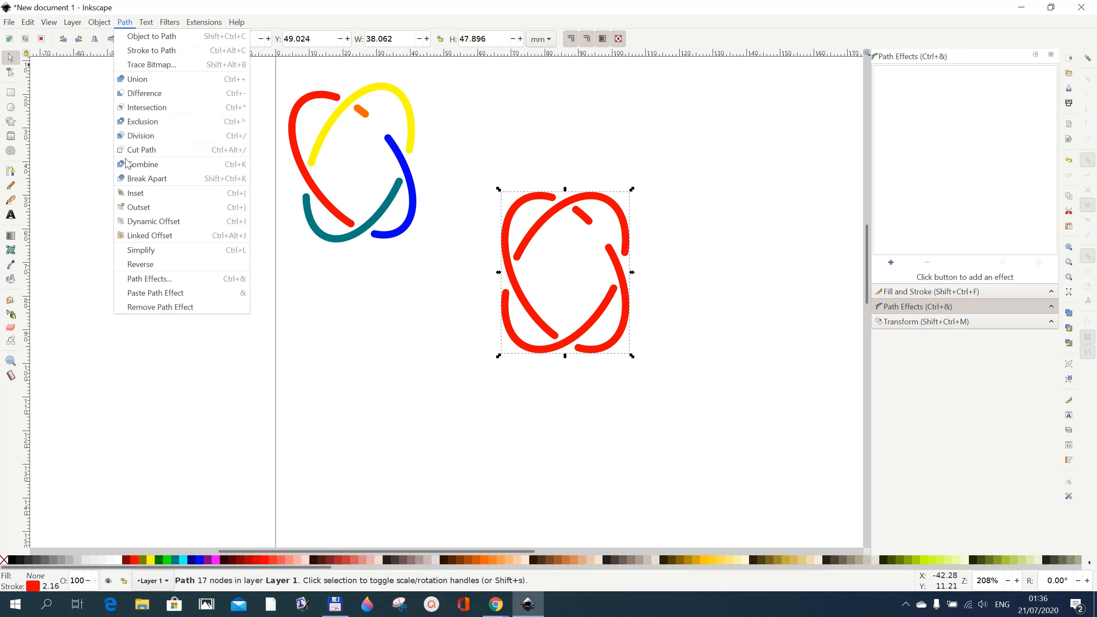
click(147, 179)
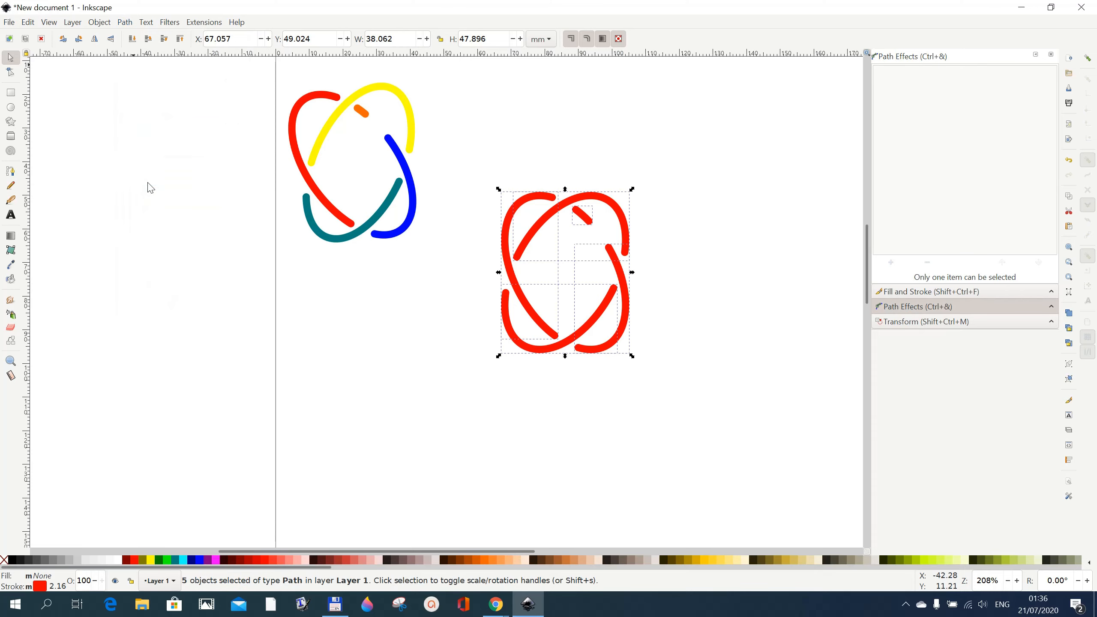
click(720, 345)
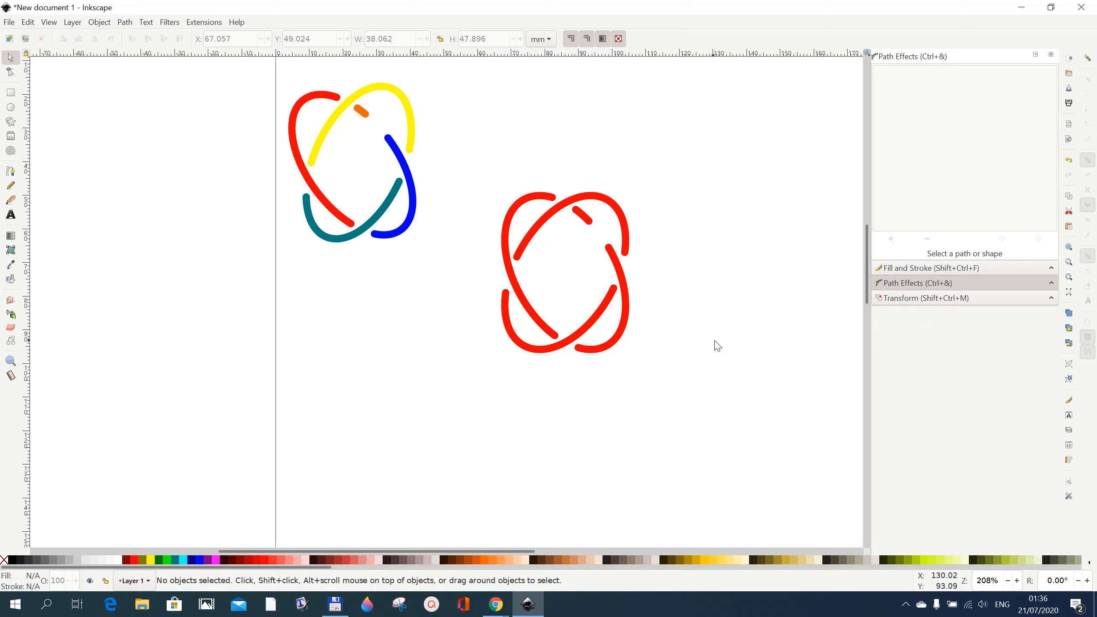
- Set the stroke of the knot's bottom arc to Teal (#008080) and the lower-right arc to Blue (#0000FF)
key(shift)
shift+click(544, 349)
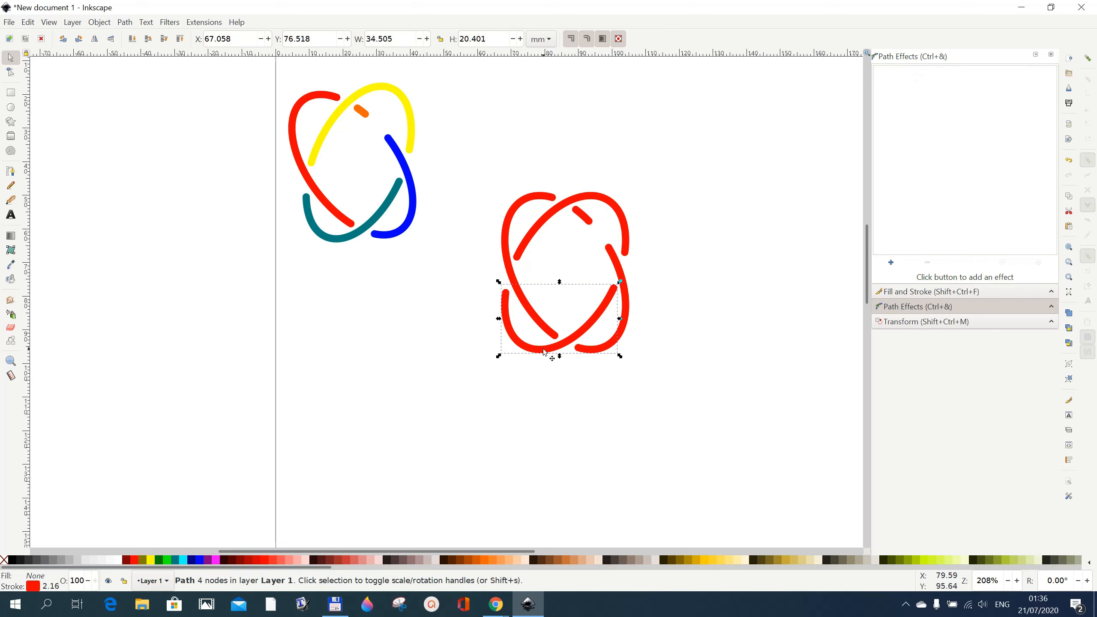
shift+click(177, 561)
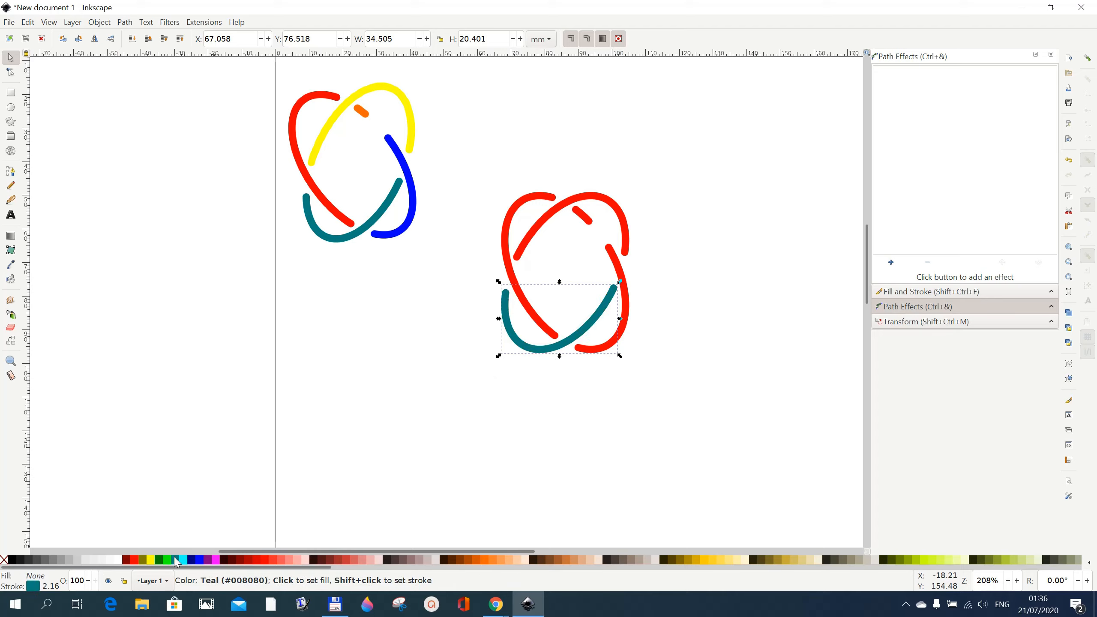
click(628, 294)
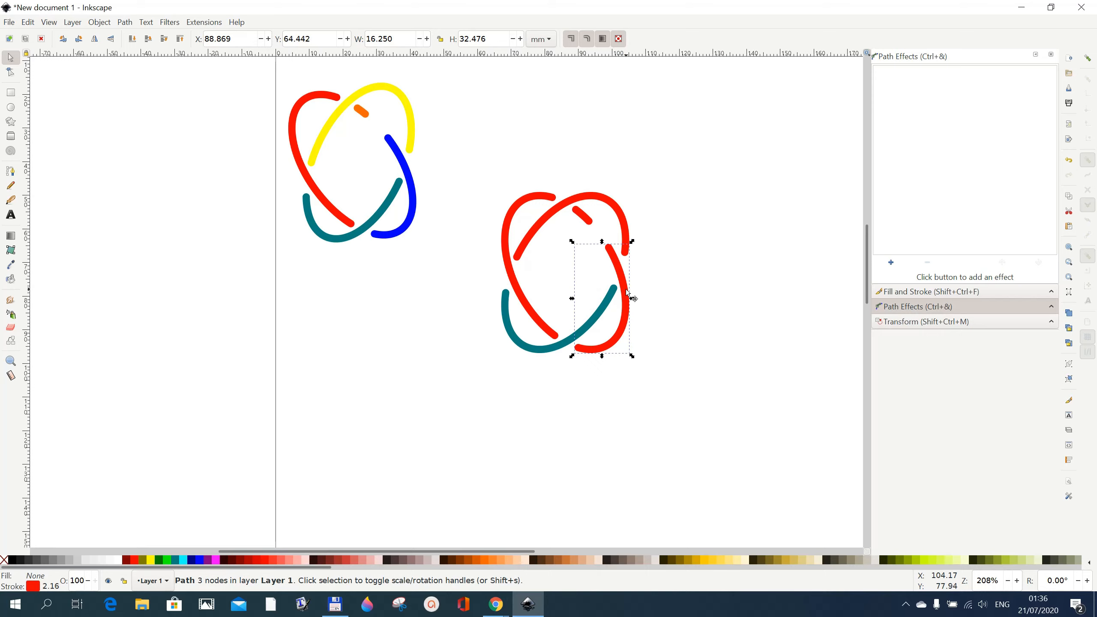
shift+click(201, 562)
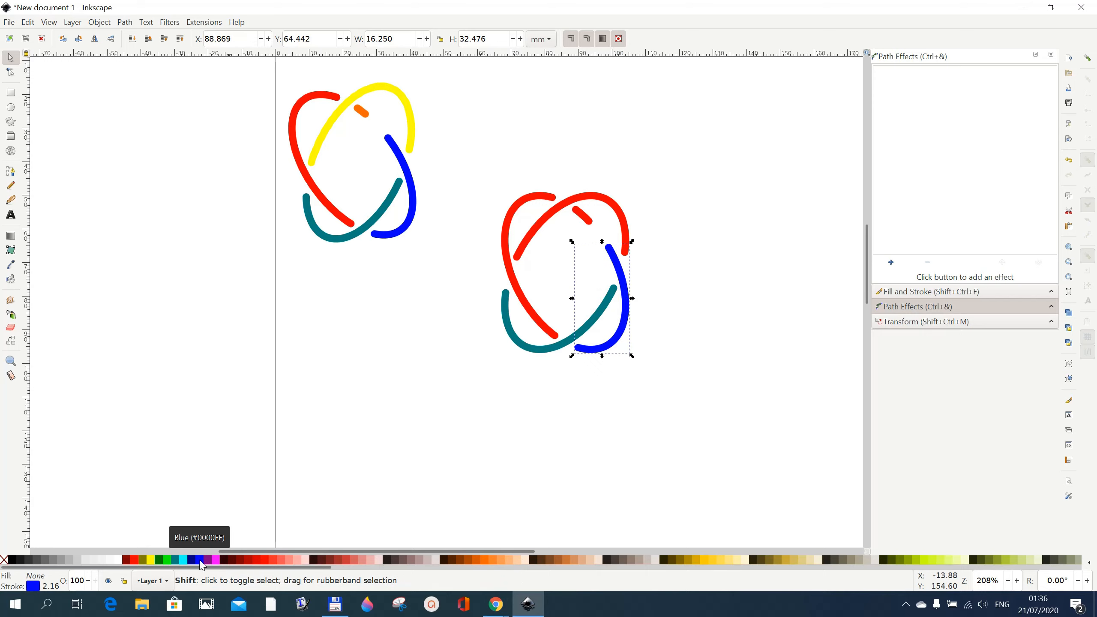
- Set the stroke of the knot's upper arc to yellow and the short inner segment to orange
click(616, 205)
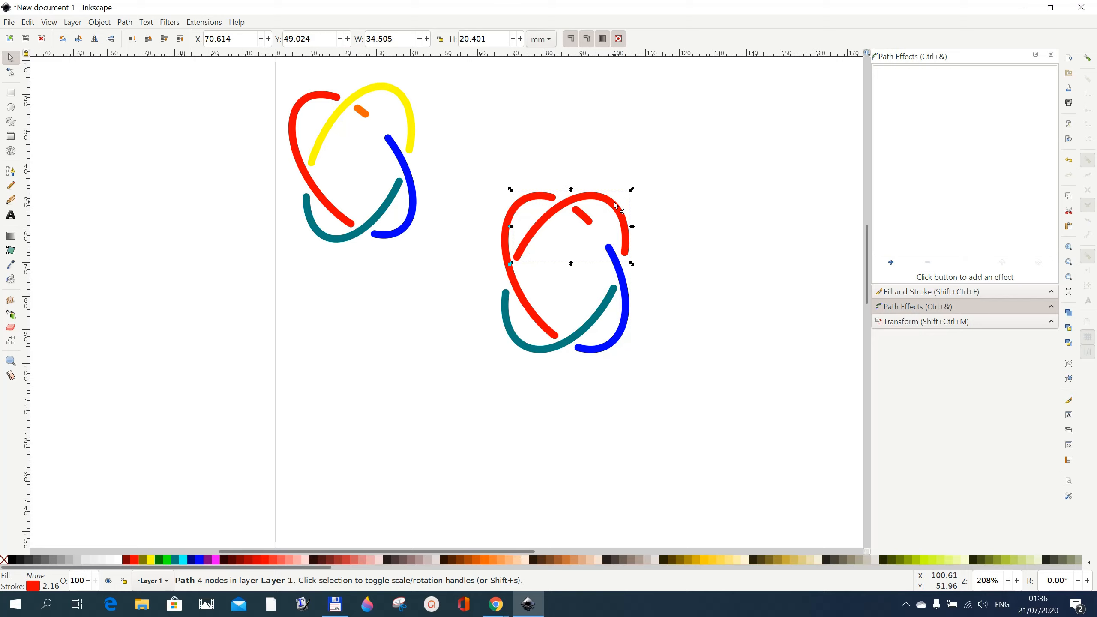
shift+click(153, 561)
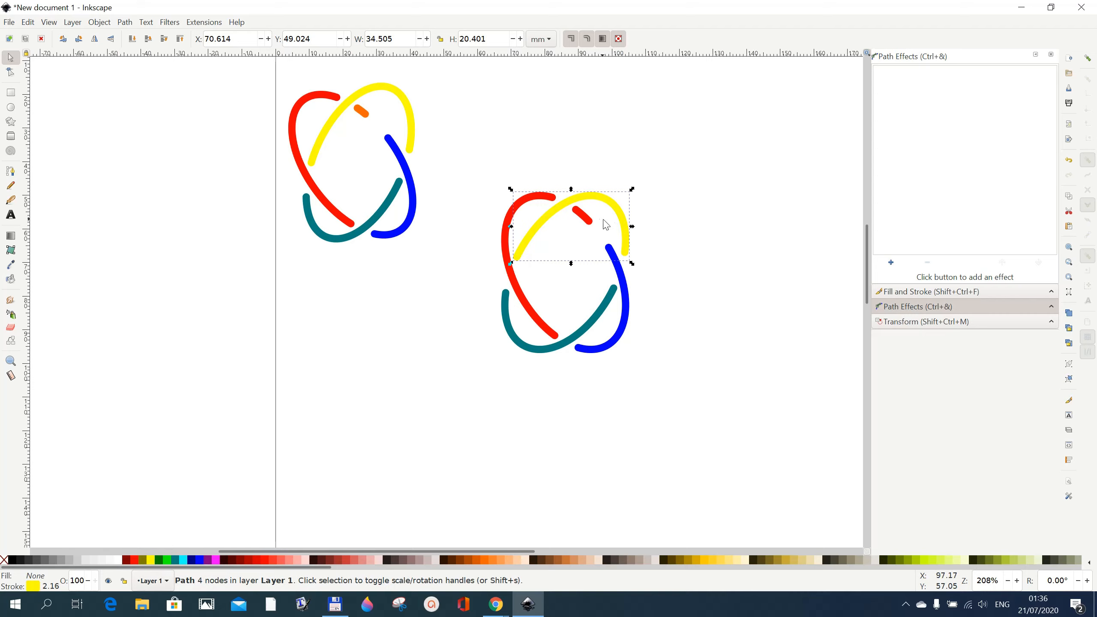
click(588, 220)
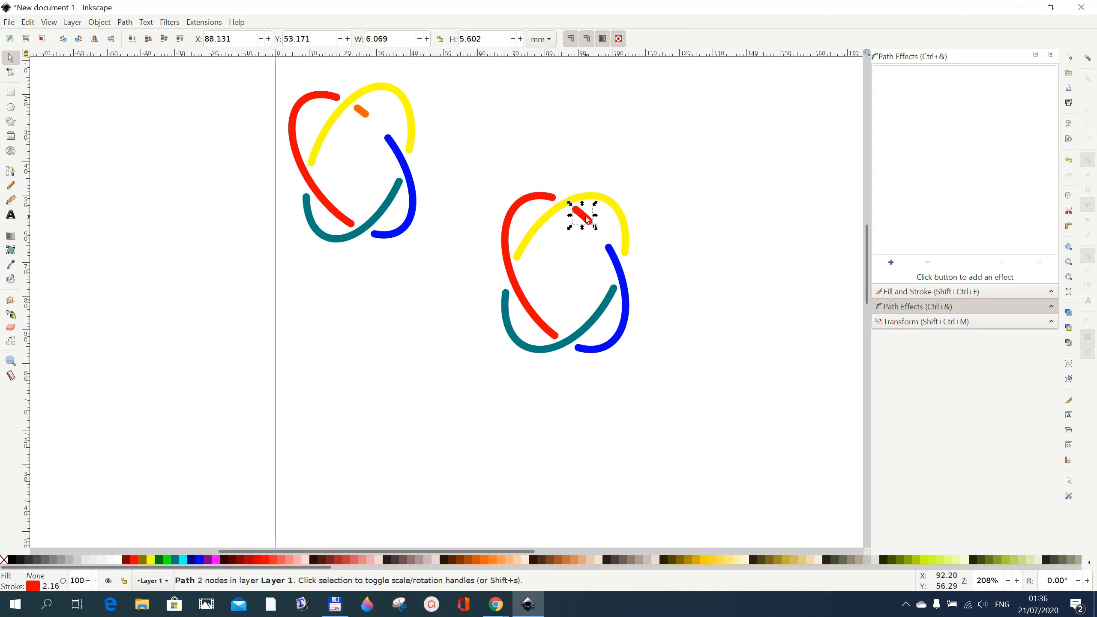
shift+click(486, 560)
- Group all five coloured strands of the new knot and clear the selection
drag(456, 158, 656, 384)
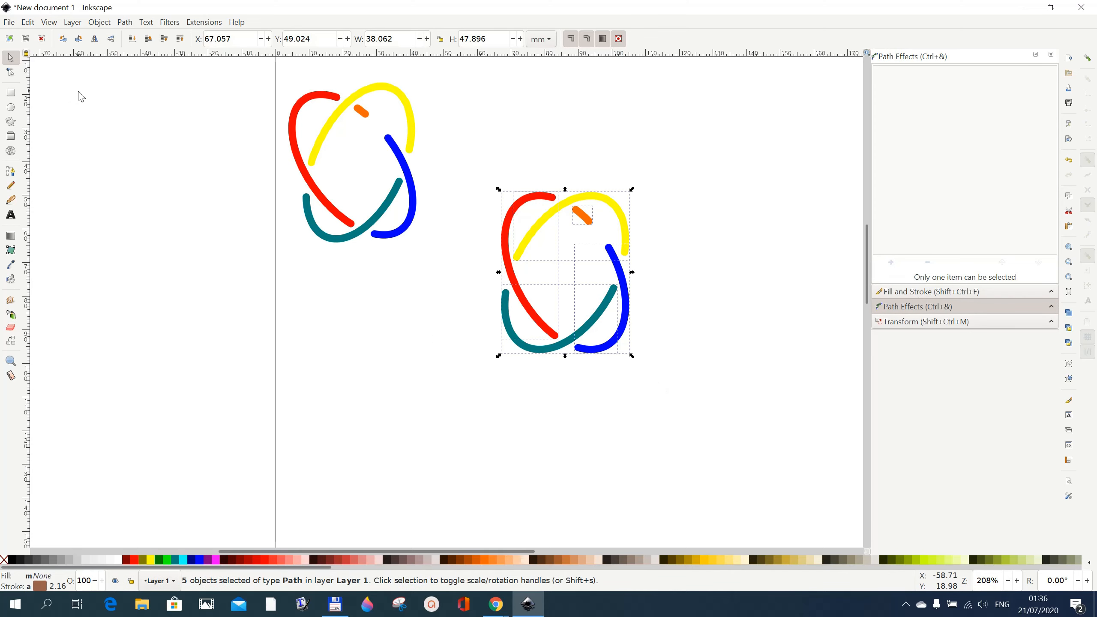
click(102, 23)
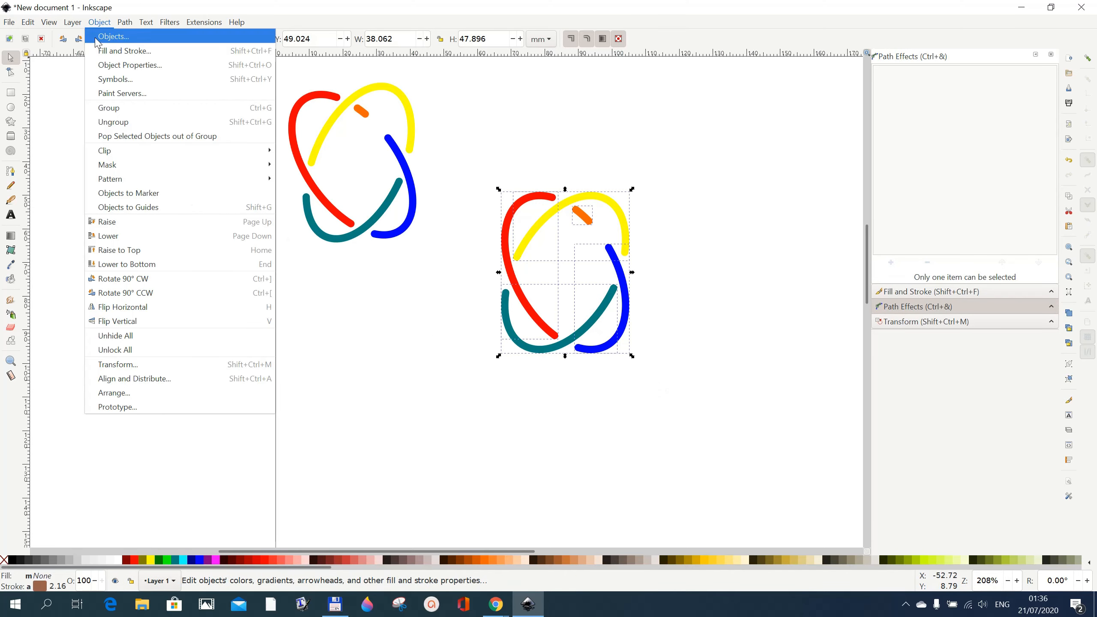
click(112, 105)
click(386, 342)
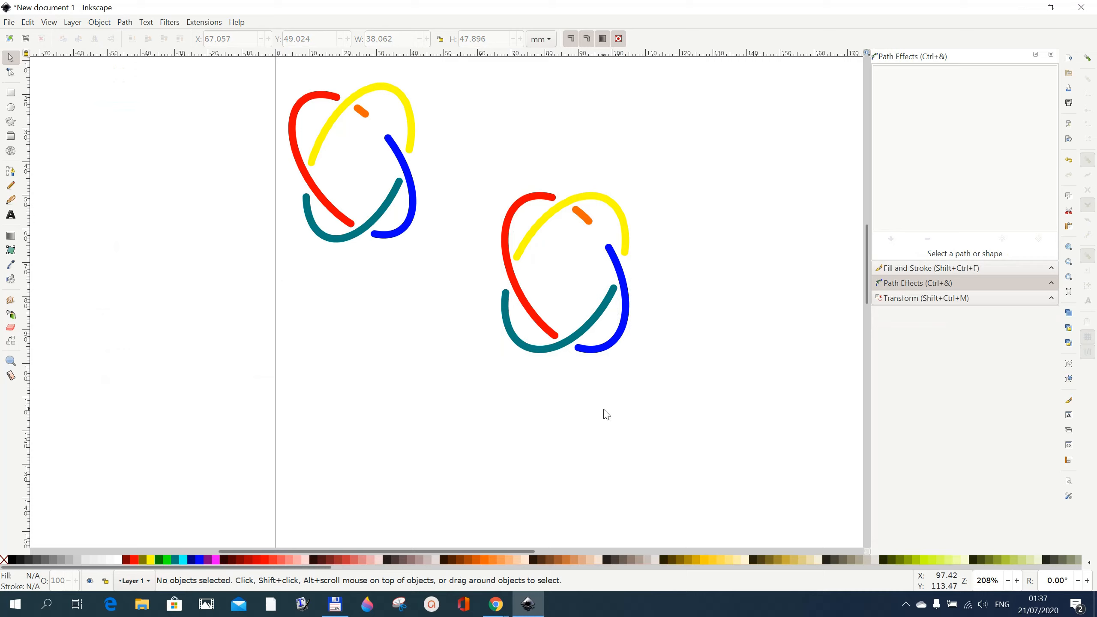